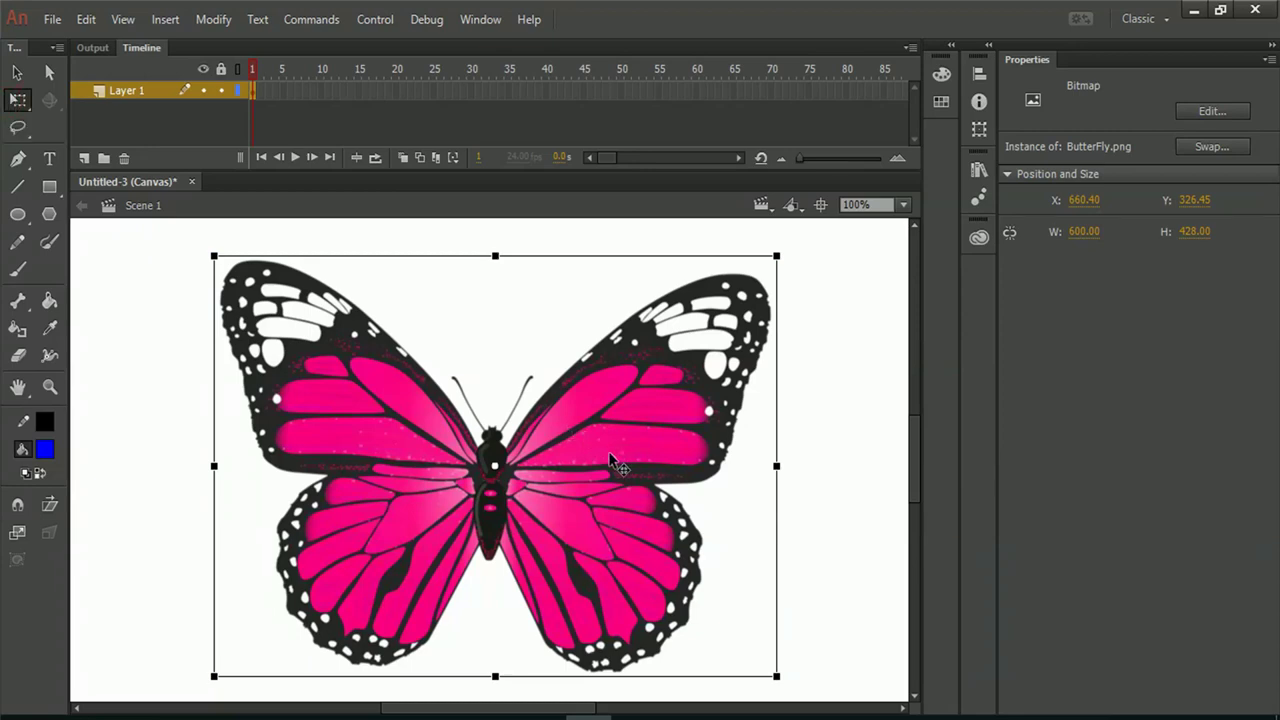
Step: Convert the butterfly bitmap into a graphic symbol named Butterfly
right_click(344, 410)
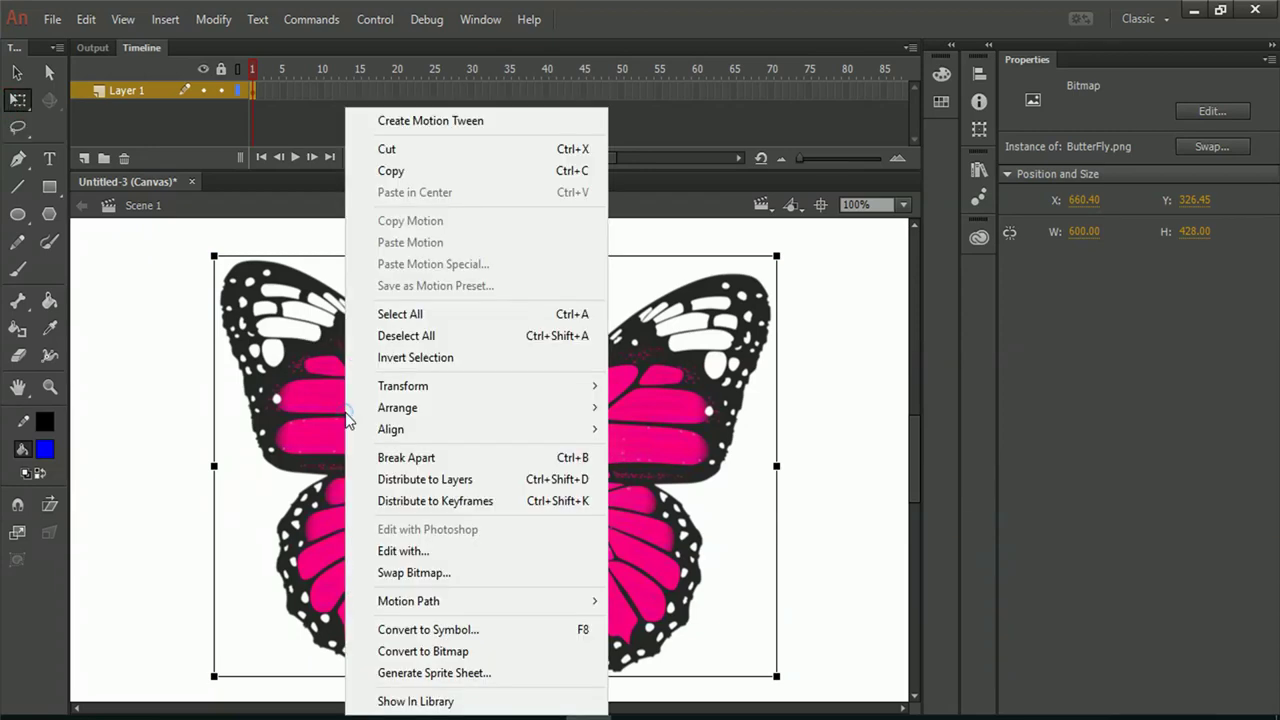
click(470, 630)
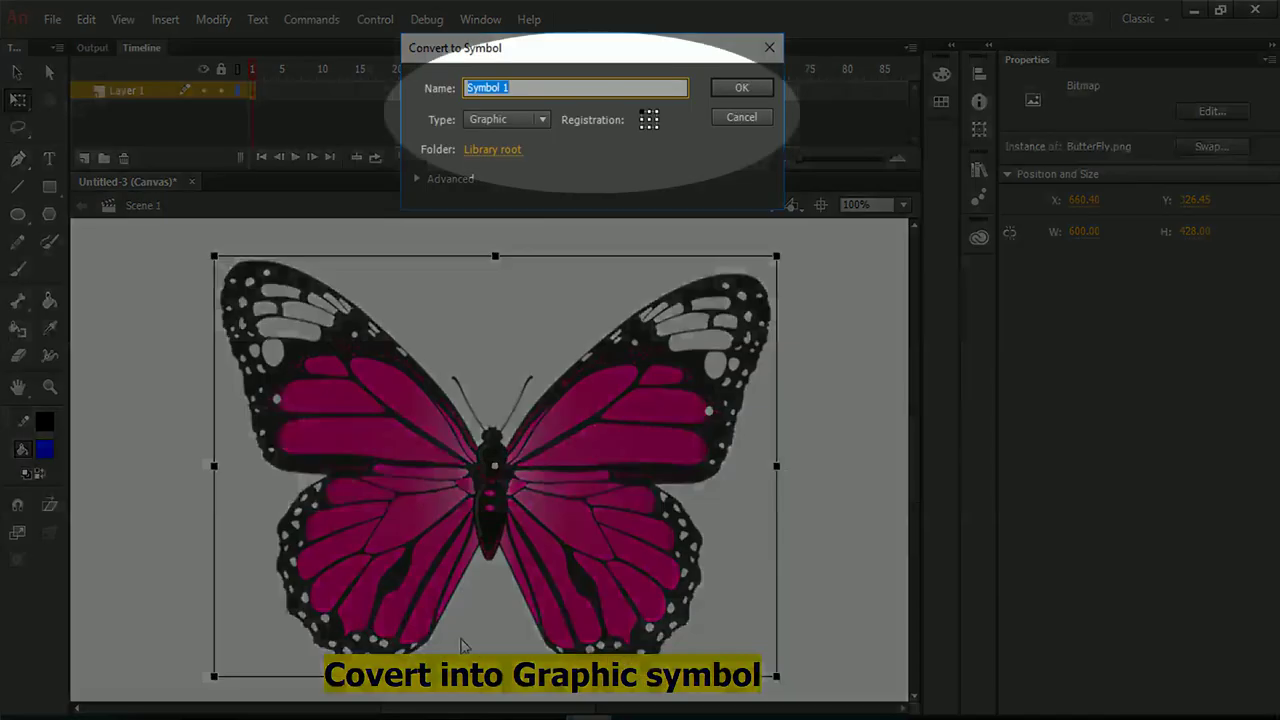
text(Butterfly)
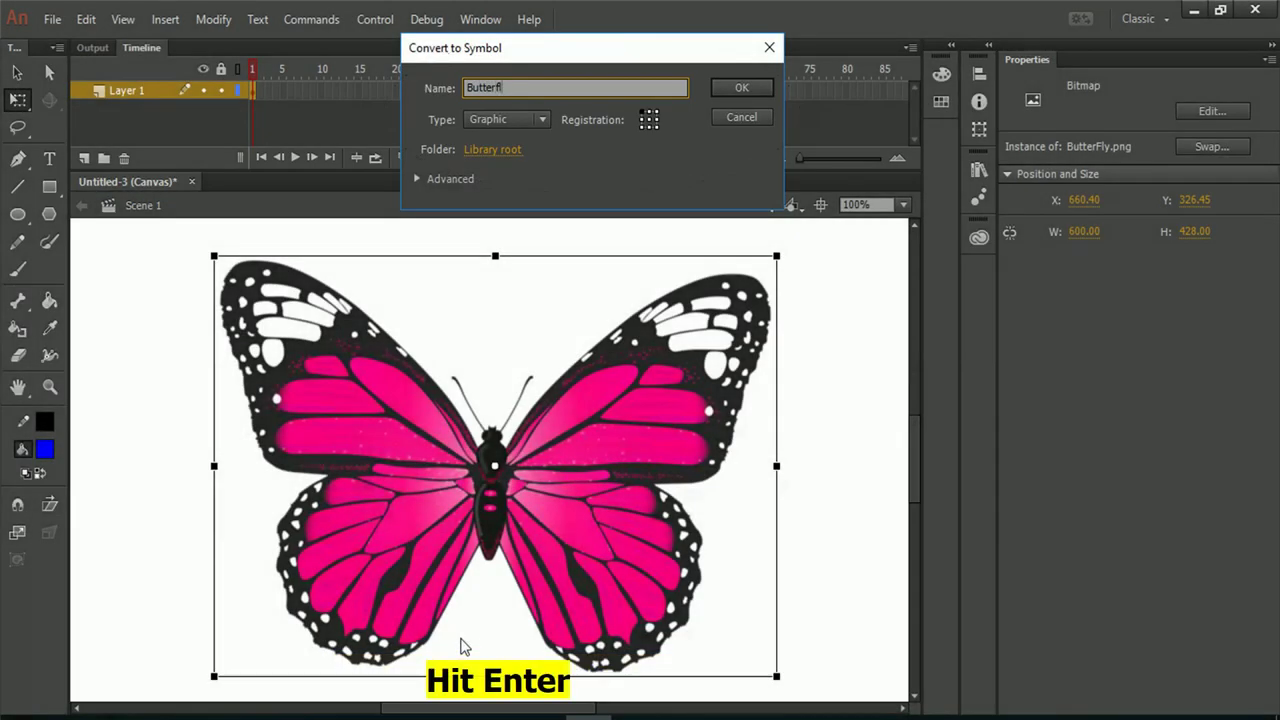
key(Return)
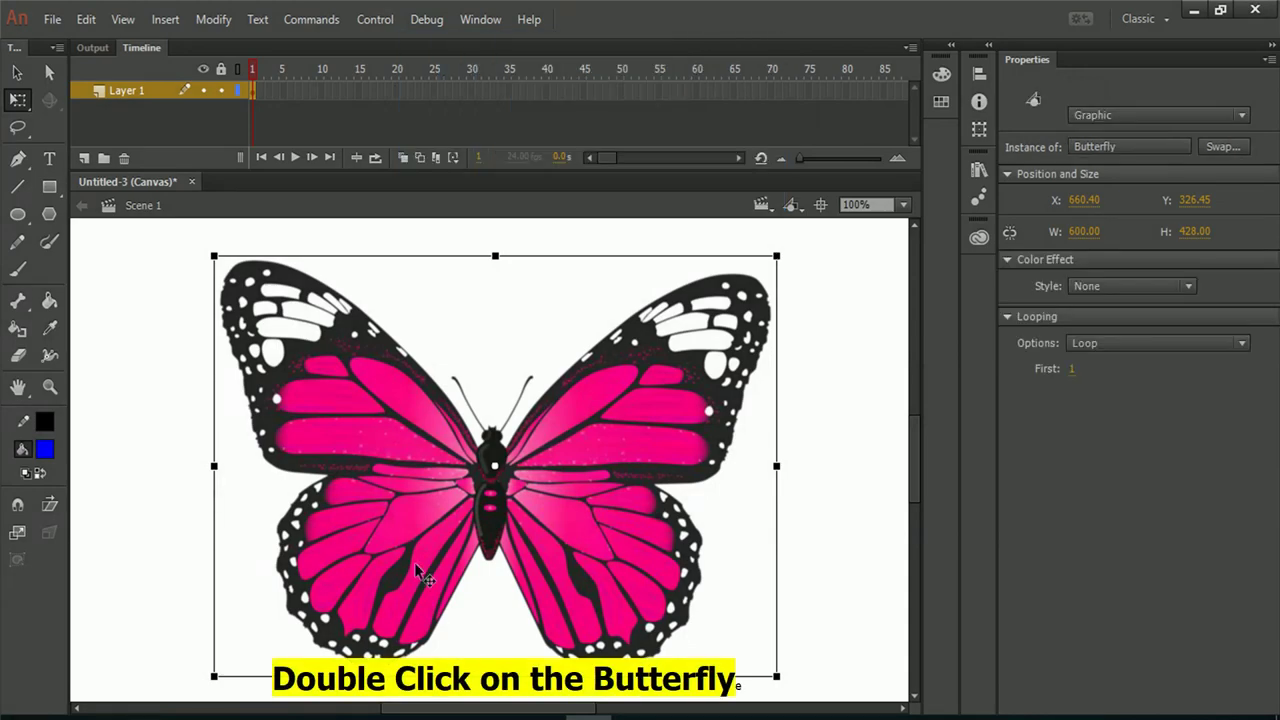
Step: Open the Butterfly symbol for editing and create a classic tween on frame 1 of its layer
double_click(359, 400)
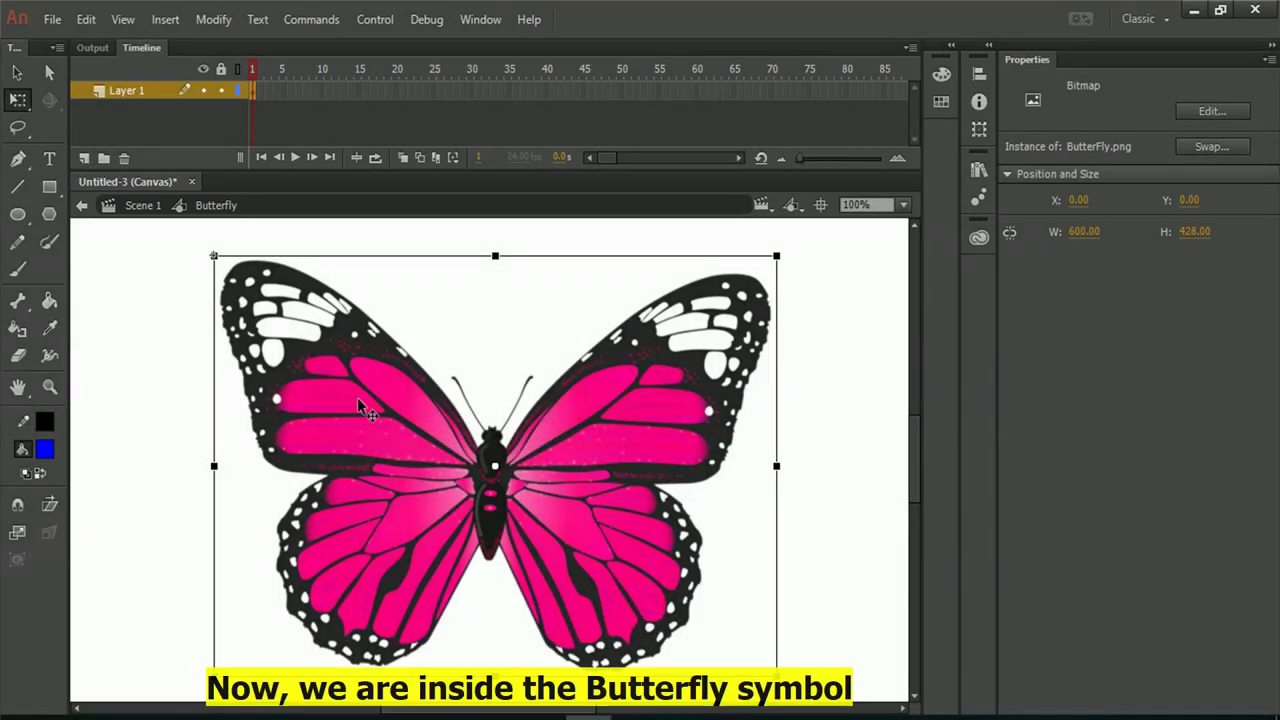
right_click(253, 96)
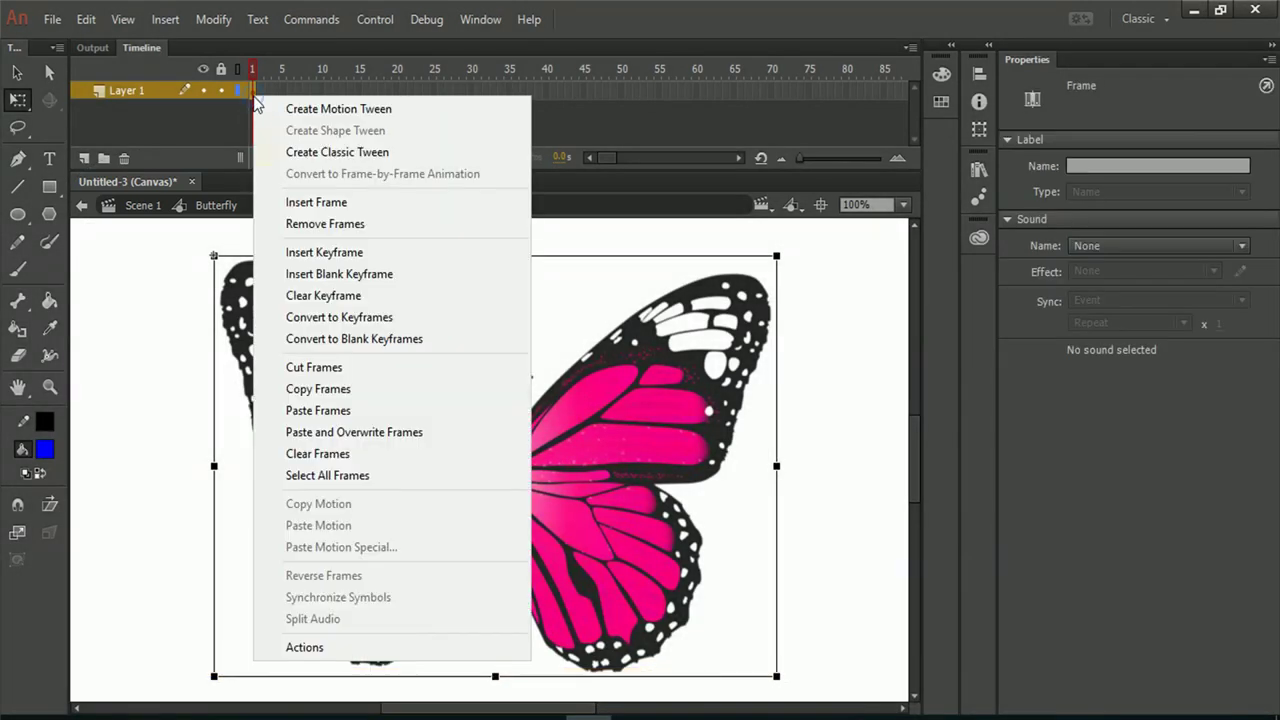
click(295, 152)
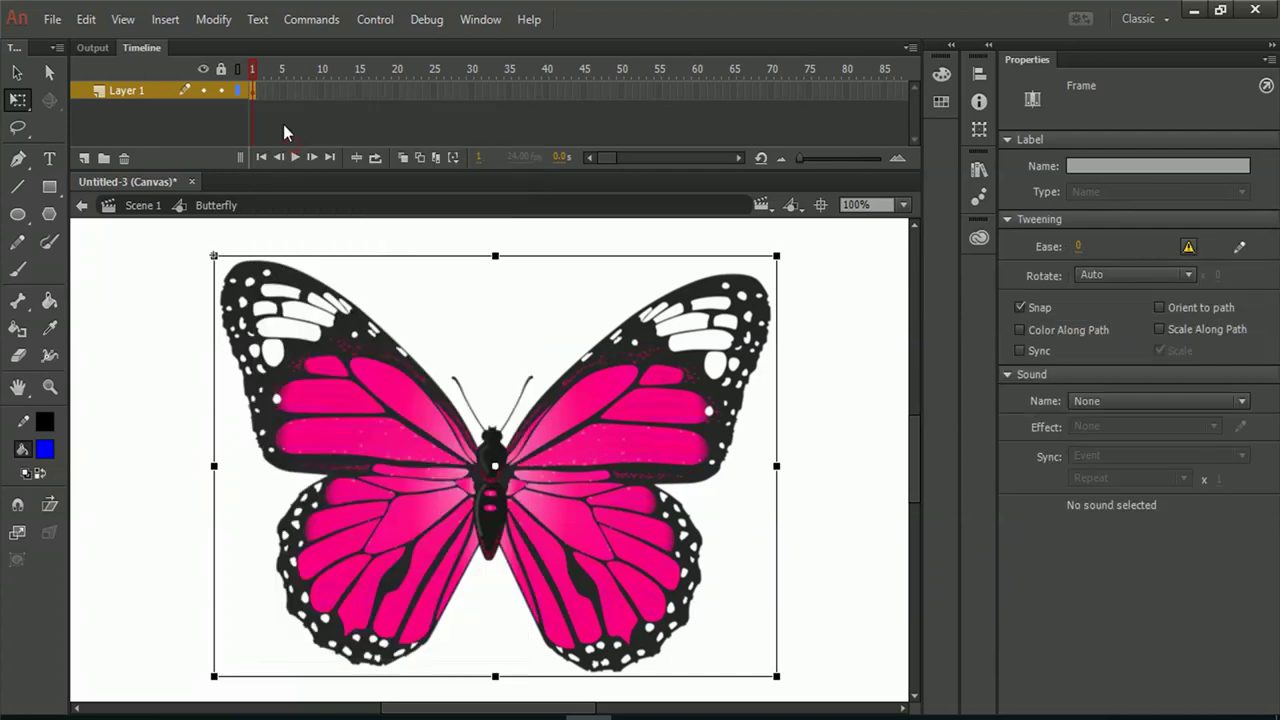
Step: Add a keyframe at frame 5 with the butterfly narrowed to about 222 px wide, and show onion skins from frame 1
right_click(281, 92)
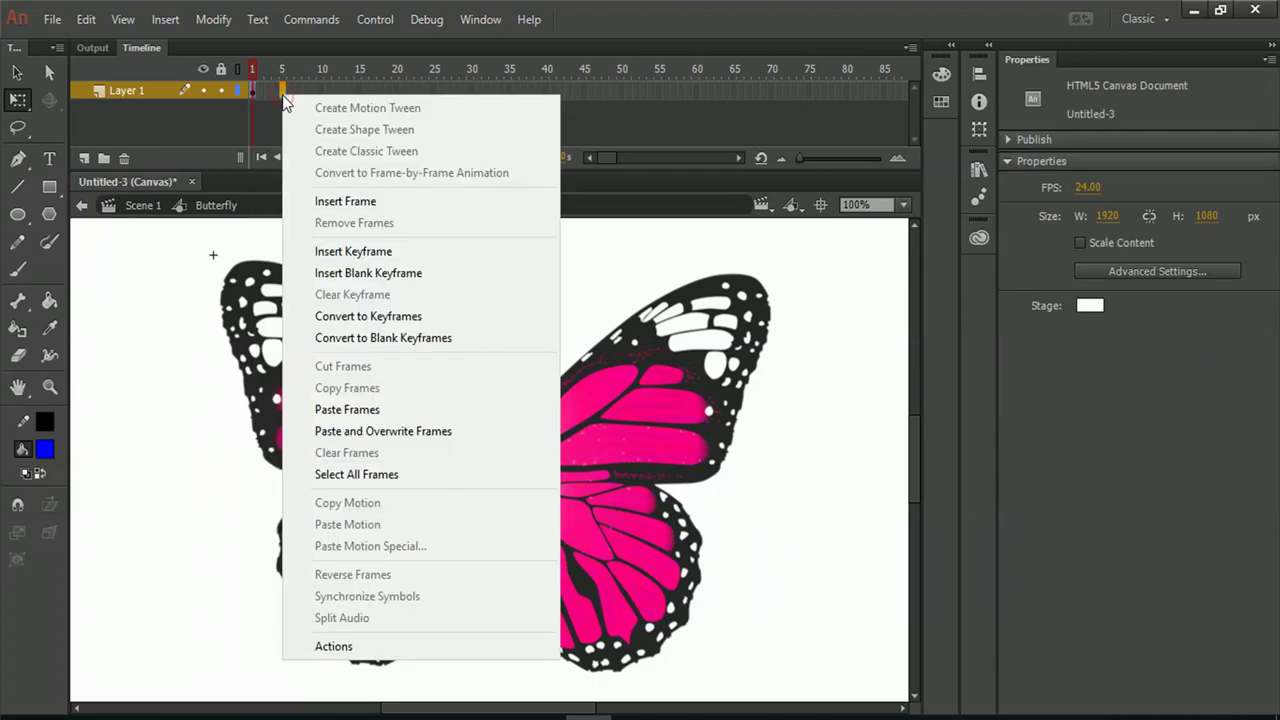
click(357, 256)
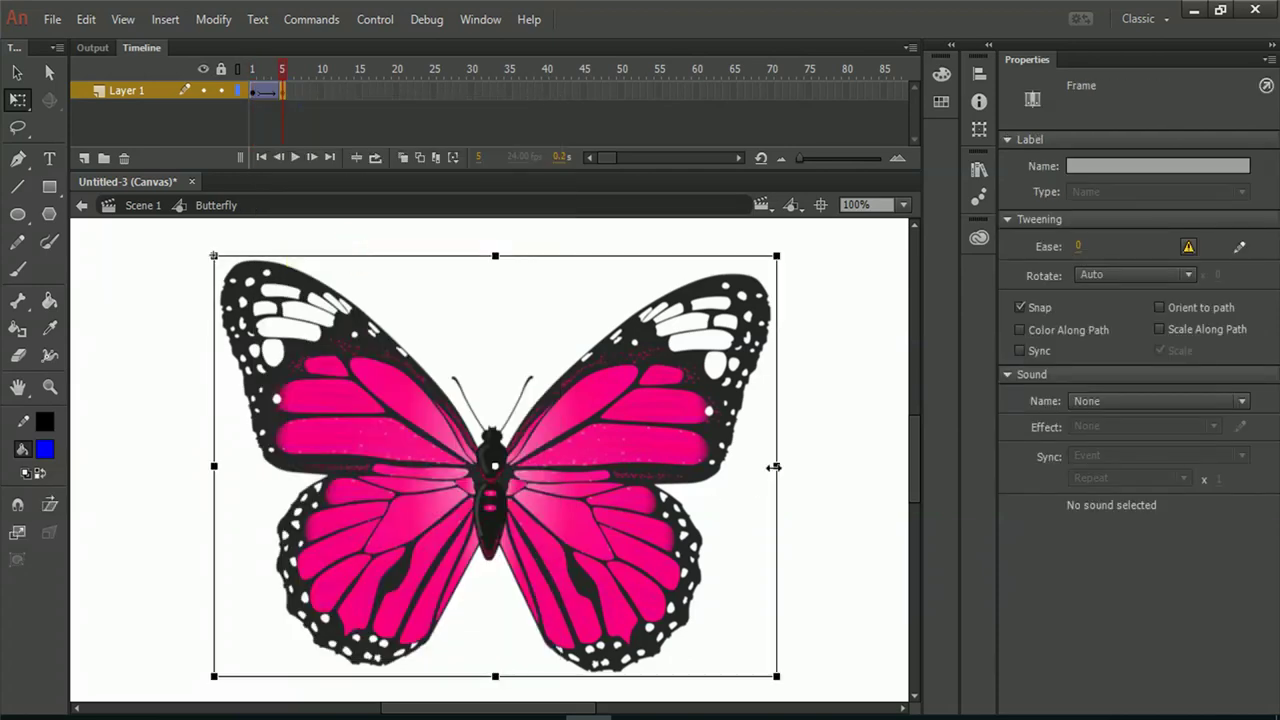
drag(775, 466, 596, 498)
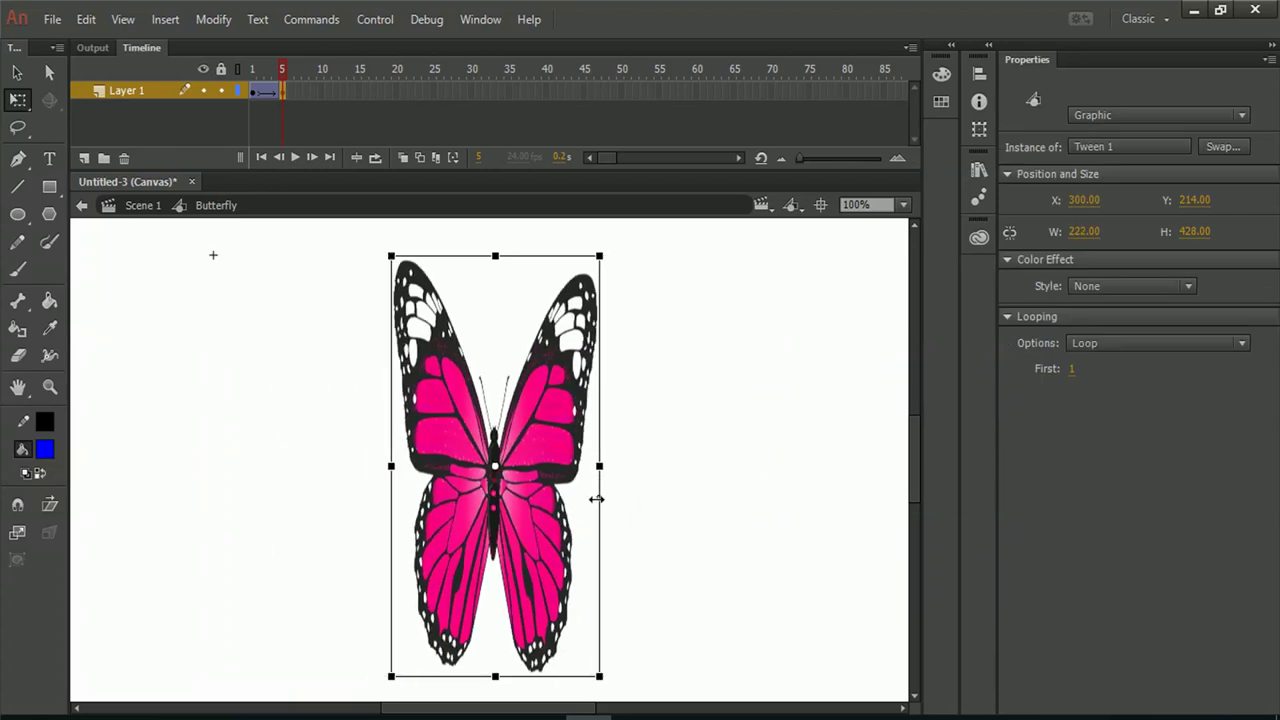
click(405, 160)
drag(263, 68, 250, 93)
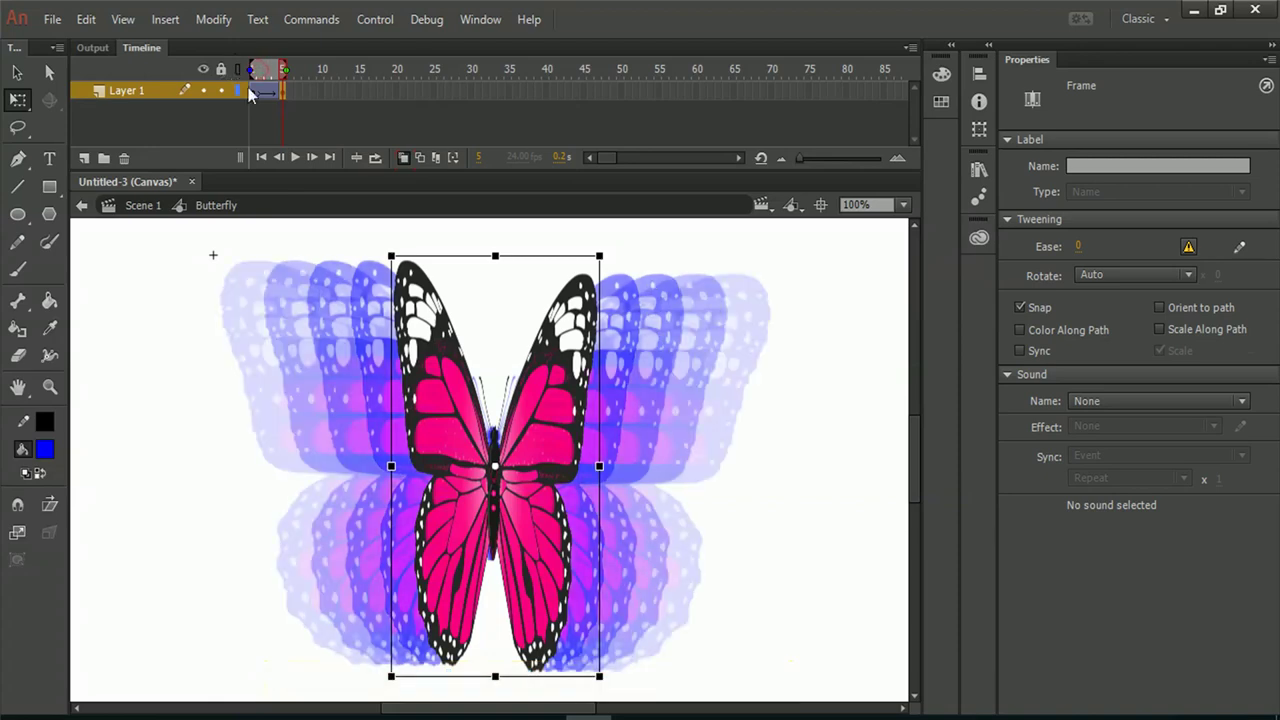
Step: Add a keyframe at frame 10 and widen the butterfly to about 602 px, using the onion skins from frame 1 as reference
right_click(324, 94)
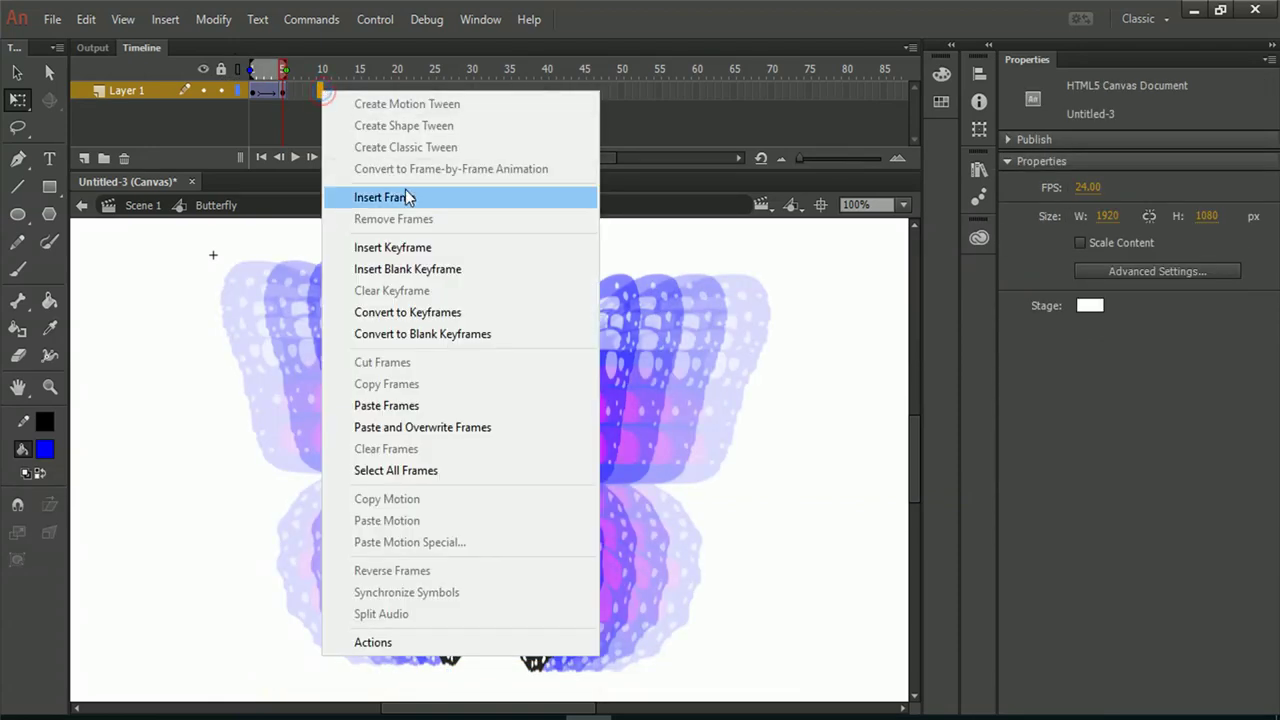
click(405, 196)
drag(287, 68, 252, 68)
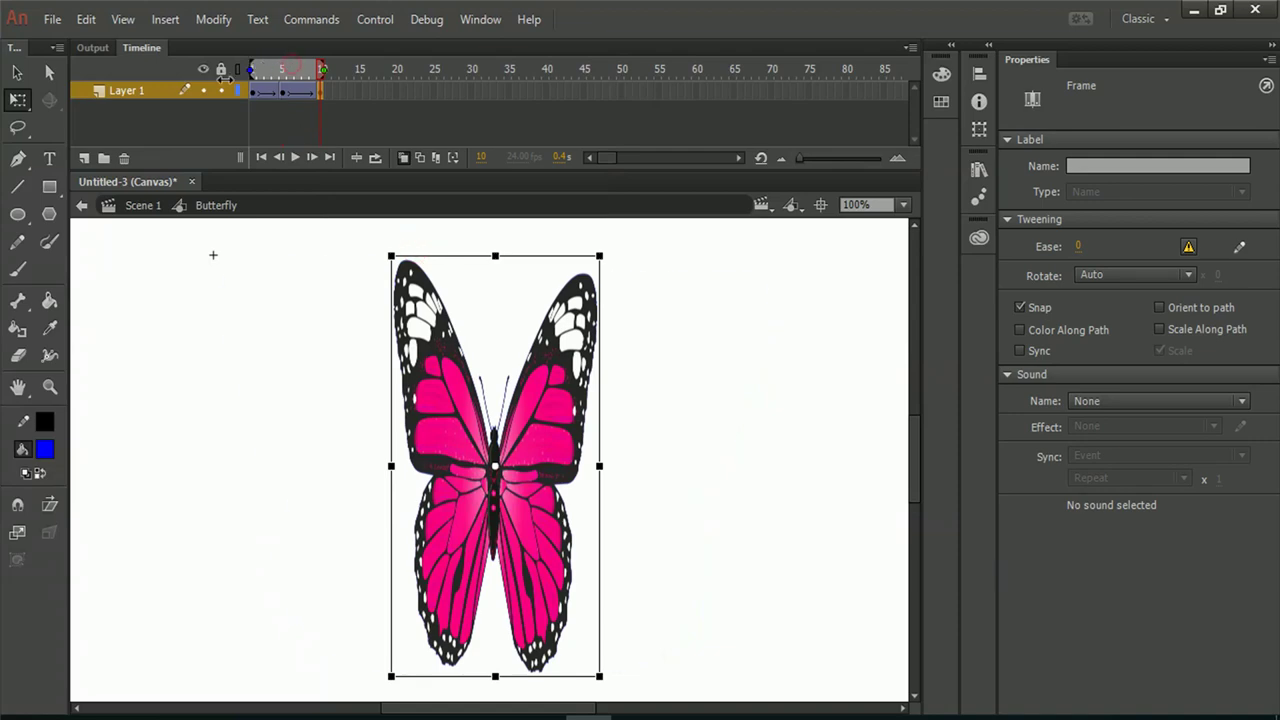
drag(598, 467, 774, 484)
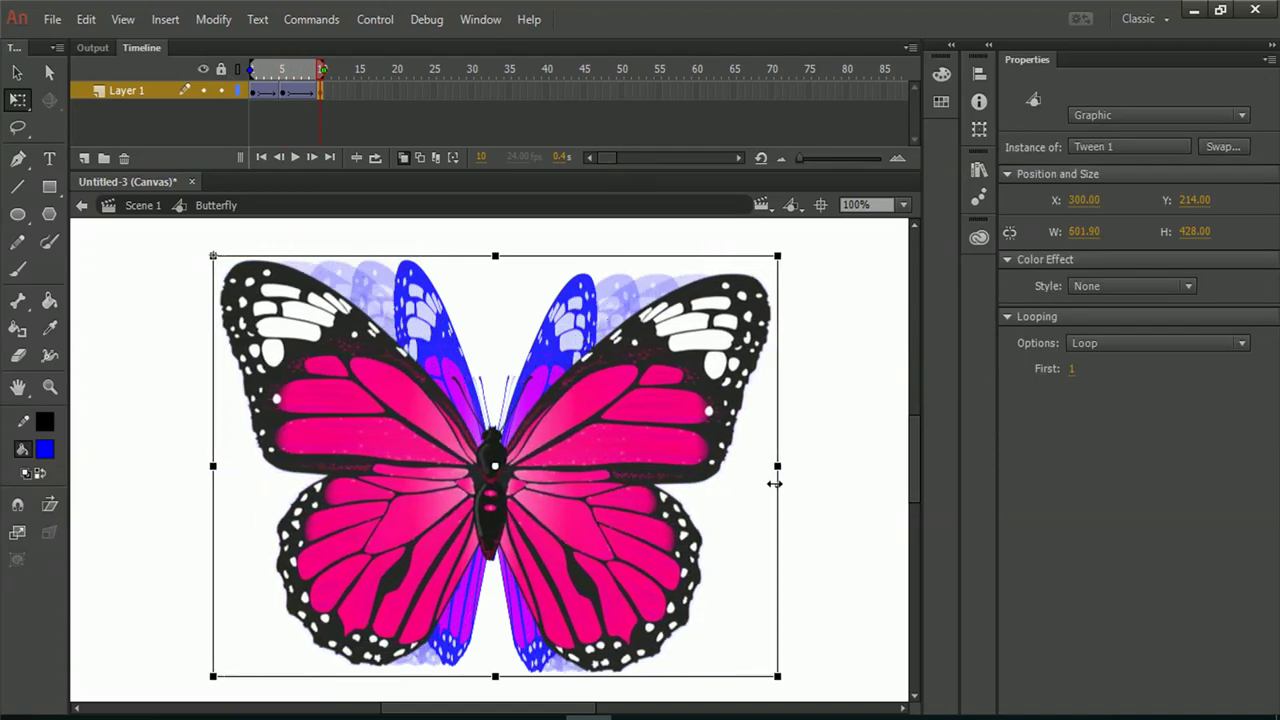
Step: Turn off onion skinning and play the wing-flapping animation
click(404, 158)
drag(300, 68, 238, 76)
key(Return)
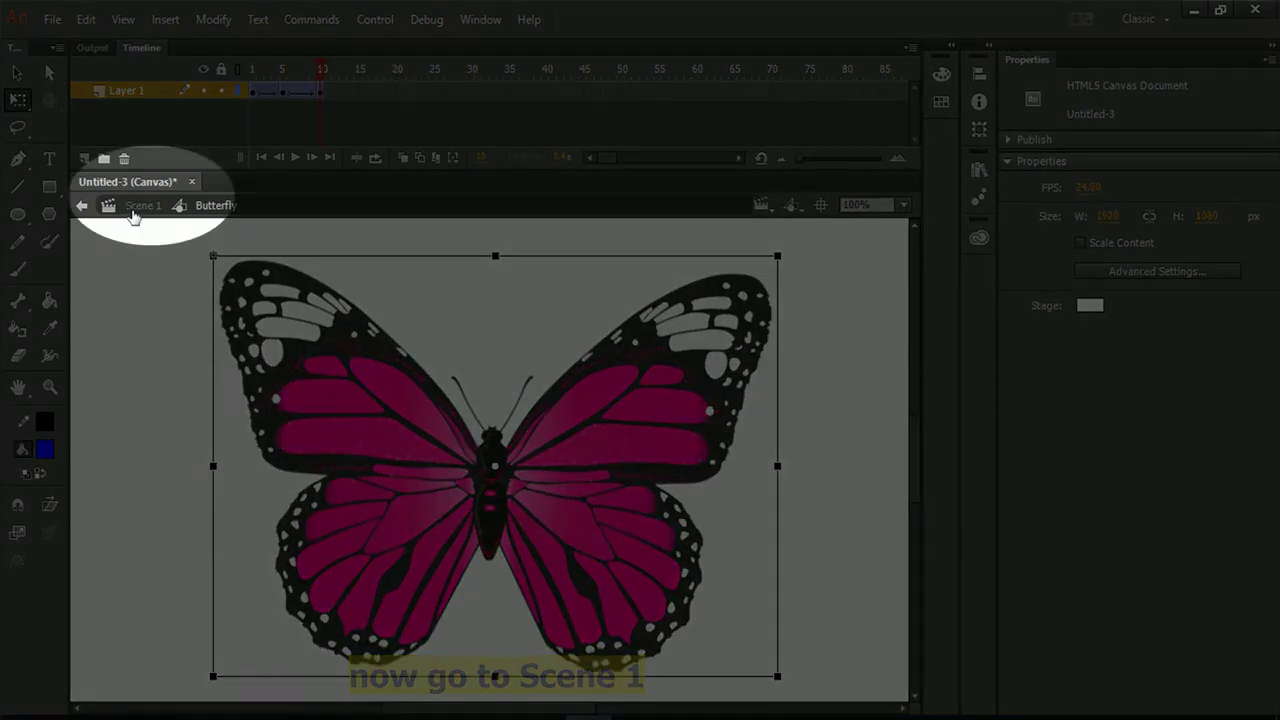
Step: In Scene 1, shrink the butterfly to about 199 × 190 px, tilt it and place it in the stage's lower-right corner
click(136, 207)
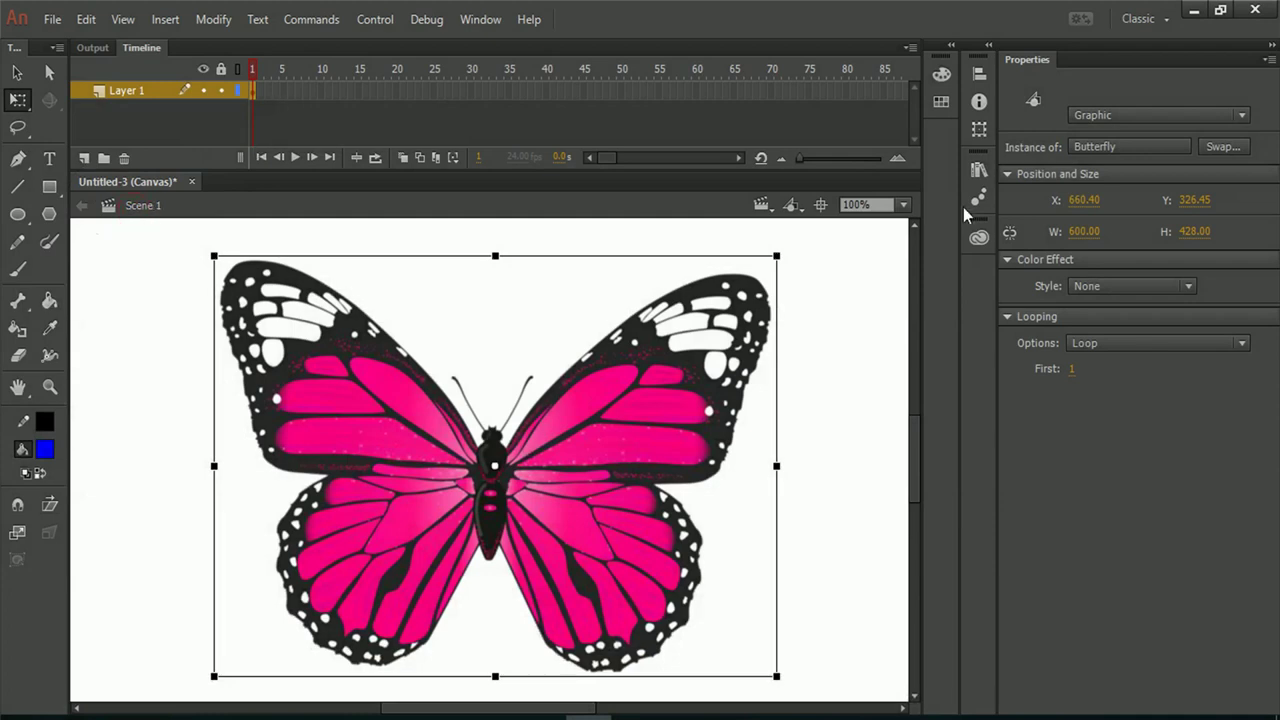
click(905, 206)
click(897, 294)
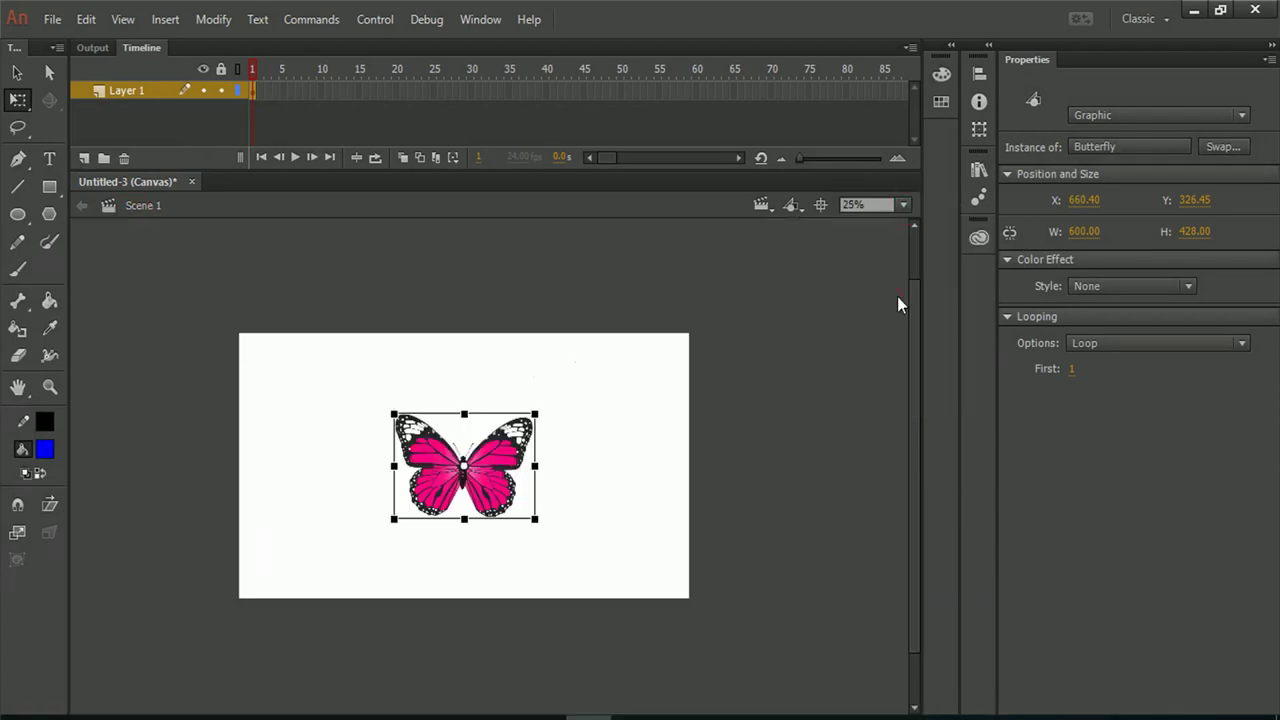
drag(535, 521, 487, 490)
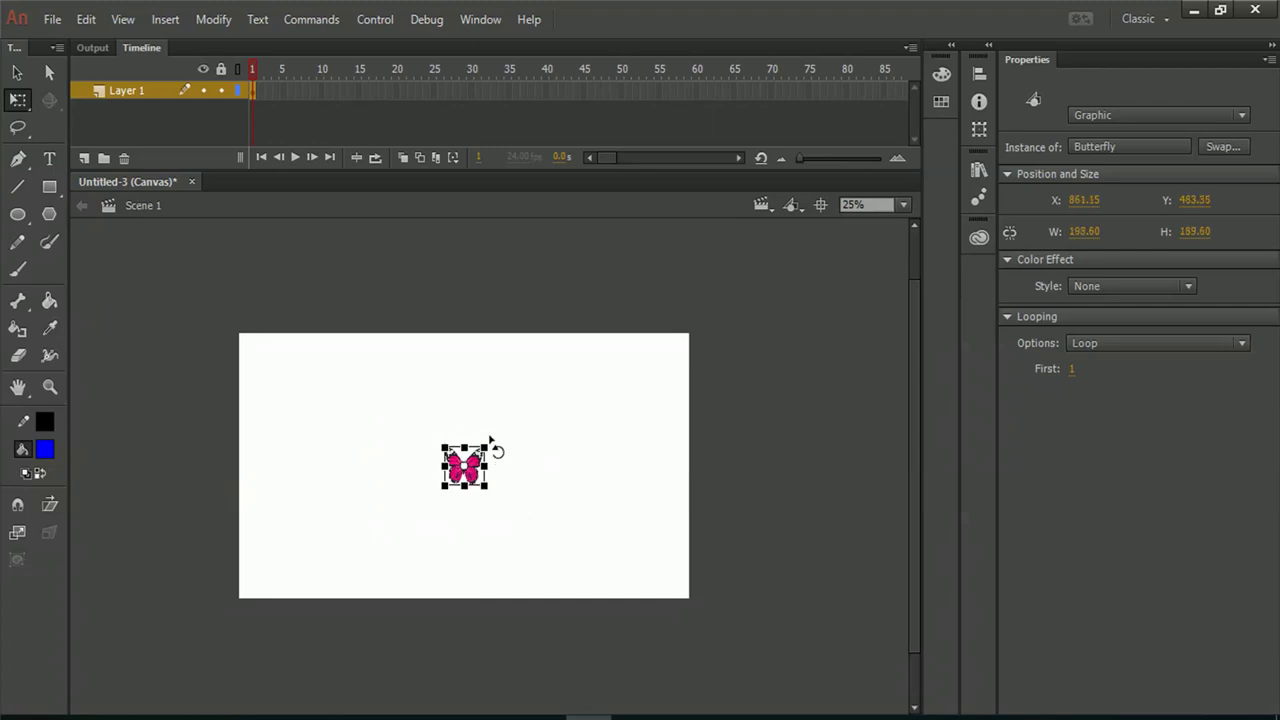
drag(491, 441, 688, 585)
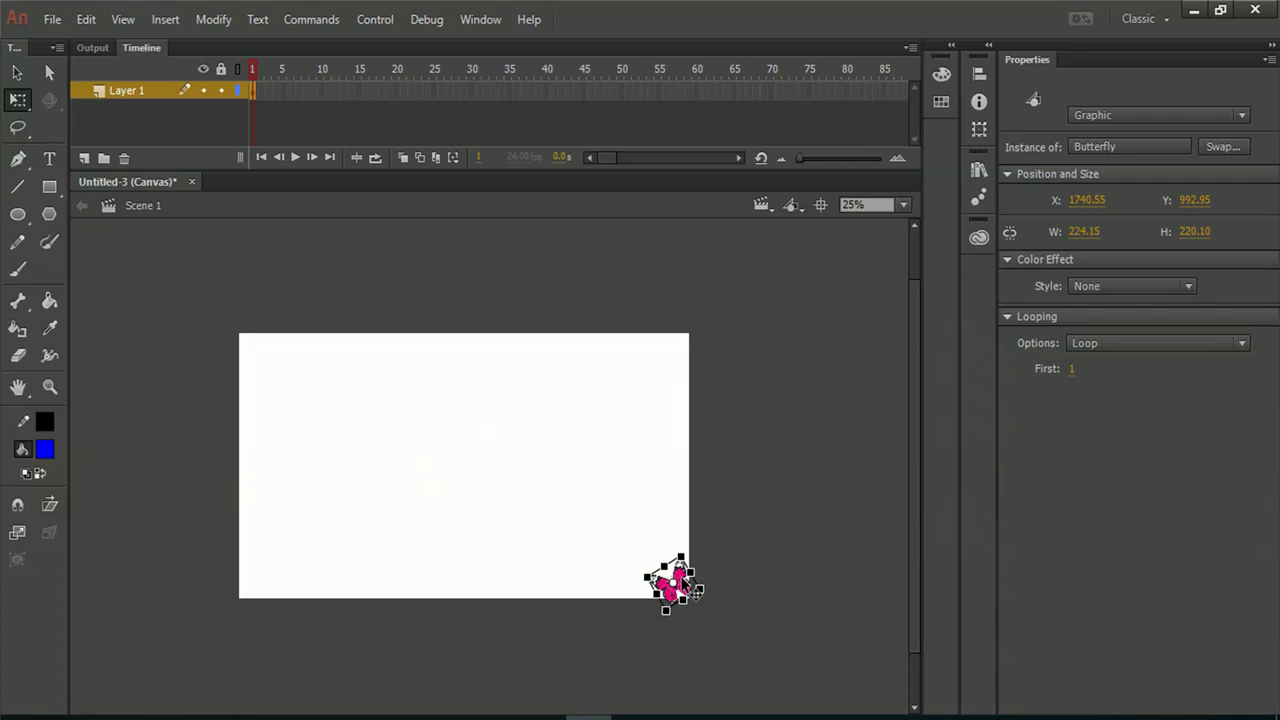
Step: Create a classic tween on frame 1 of Layer 1 and insert a keyframe at frame 50
right_click(252, 91)
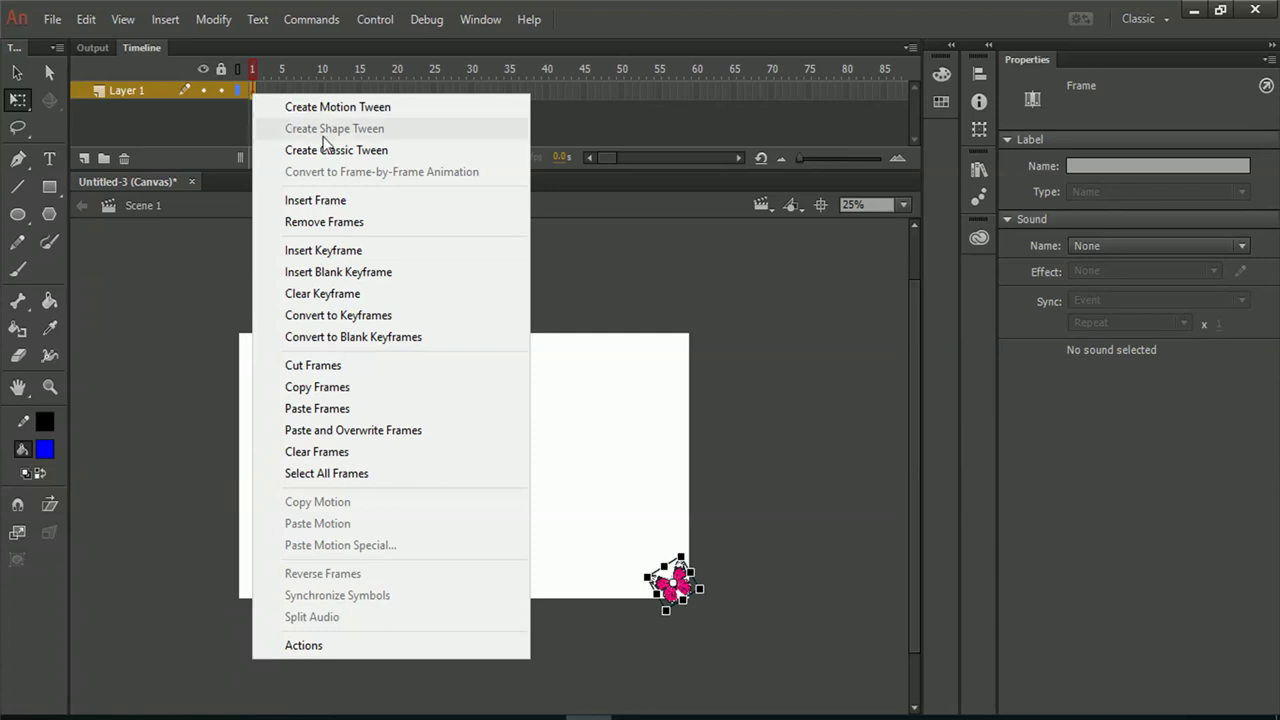
click(333, 150)
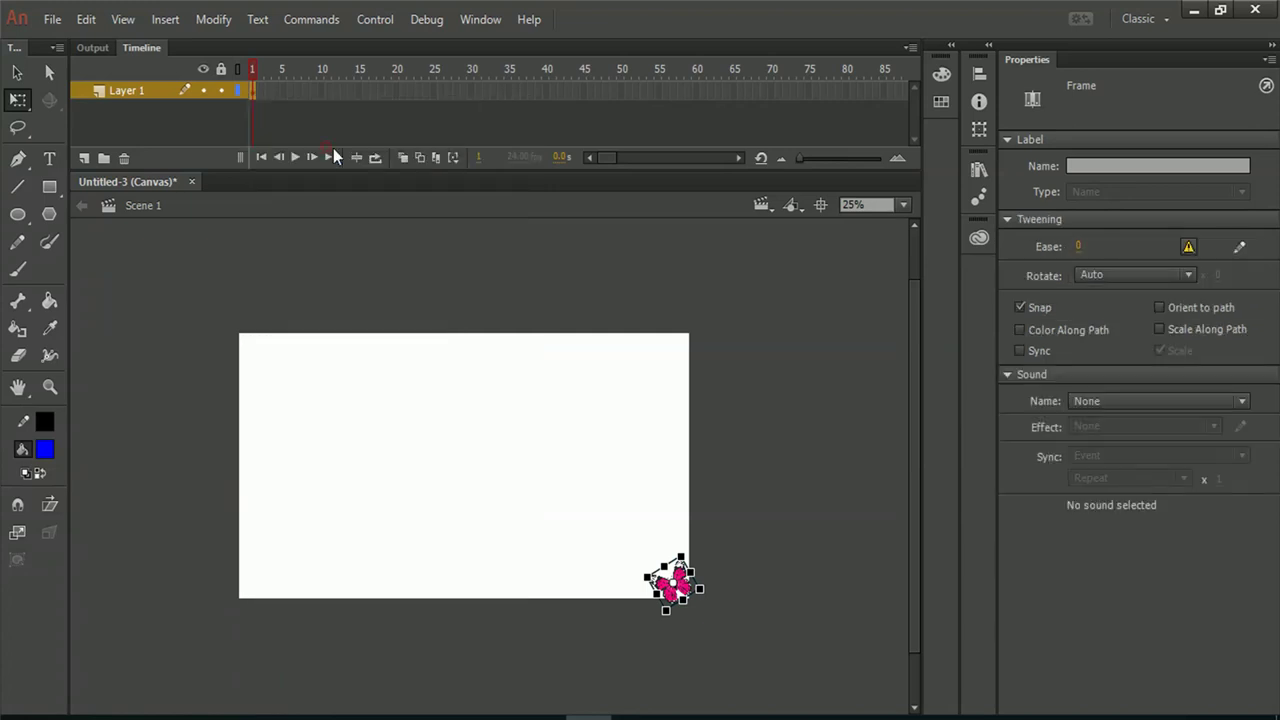
click(621, 91)
right_click(621, 91)
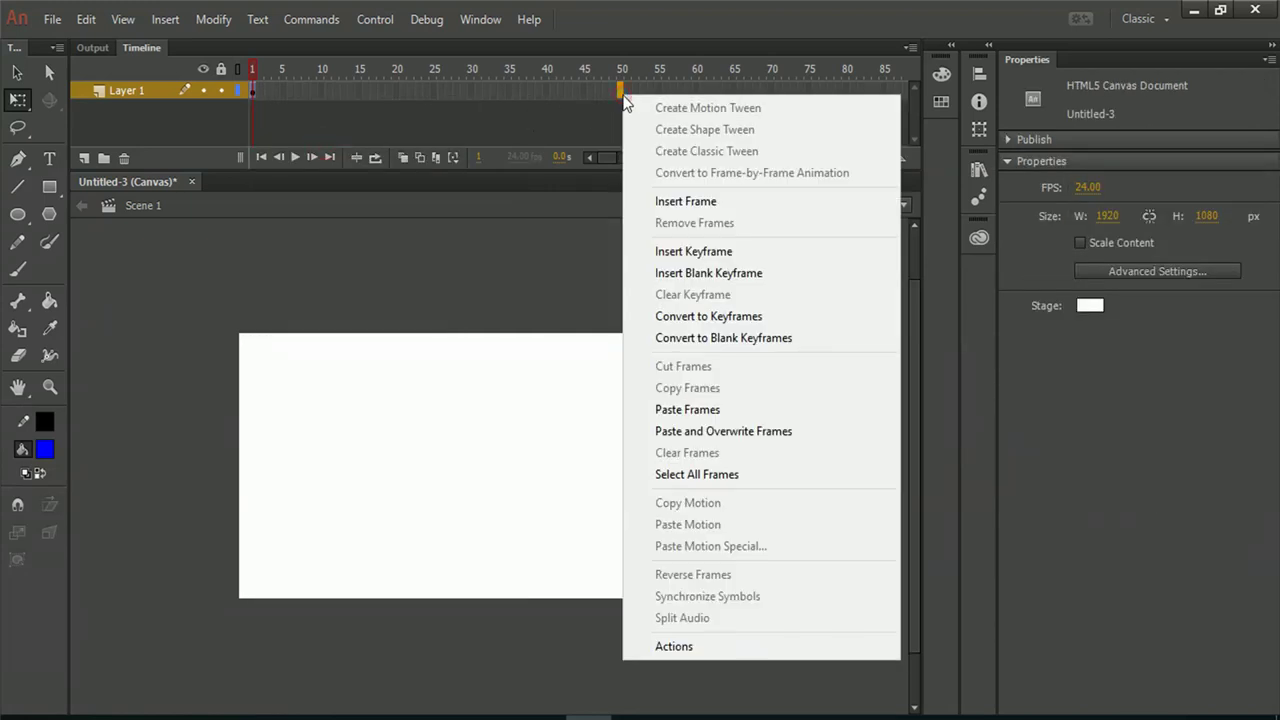
click(703, 248)
Step: At frame 50, move the butterfly just past the stage's upper-left corner and preview the flight
drag(697, 593, 258, 340)
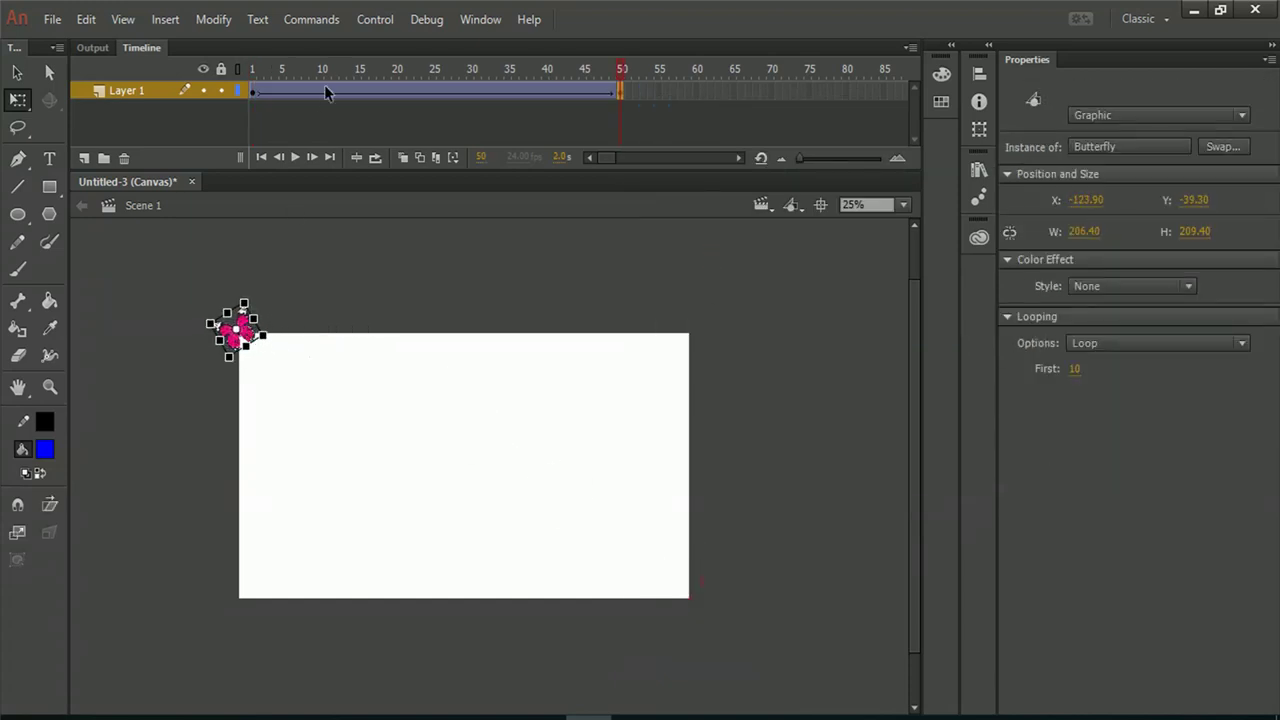
drag(328, 90, 252, 90)
key(Return)
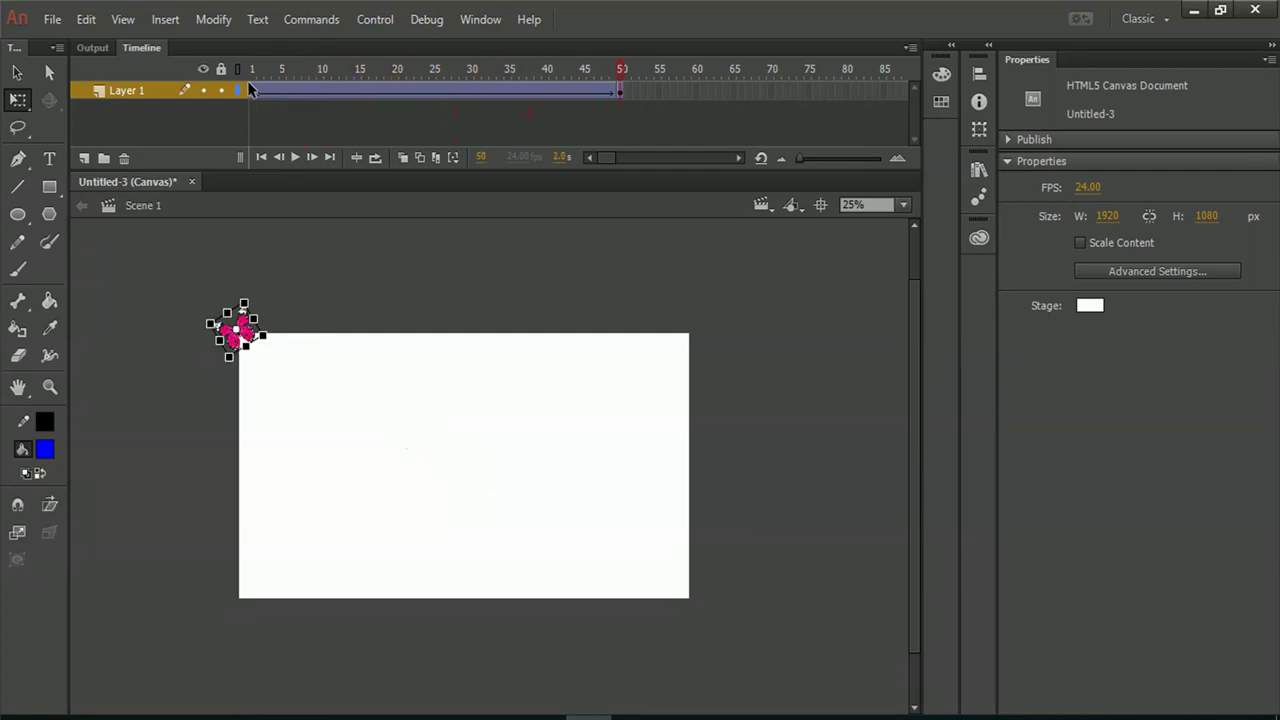
Step: Add a classic motion guide layer to Layer 1
click(151, 90)
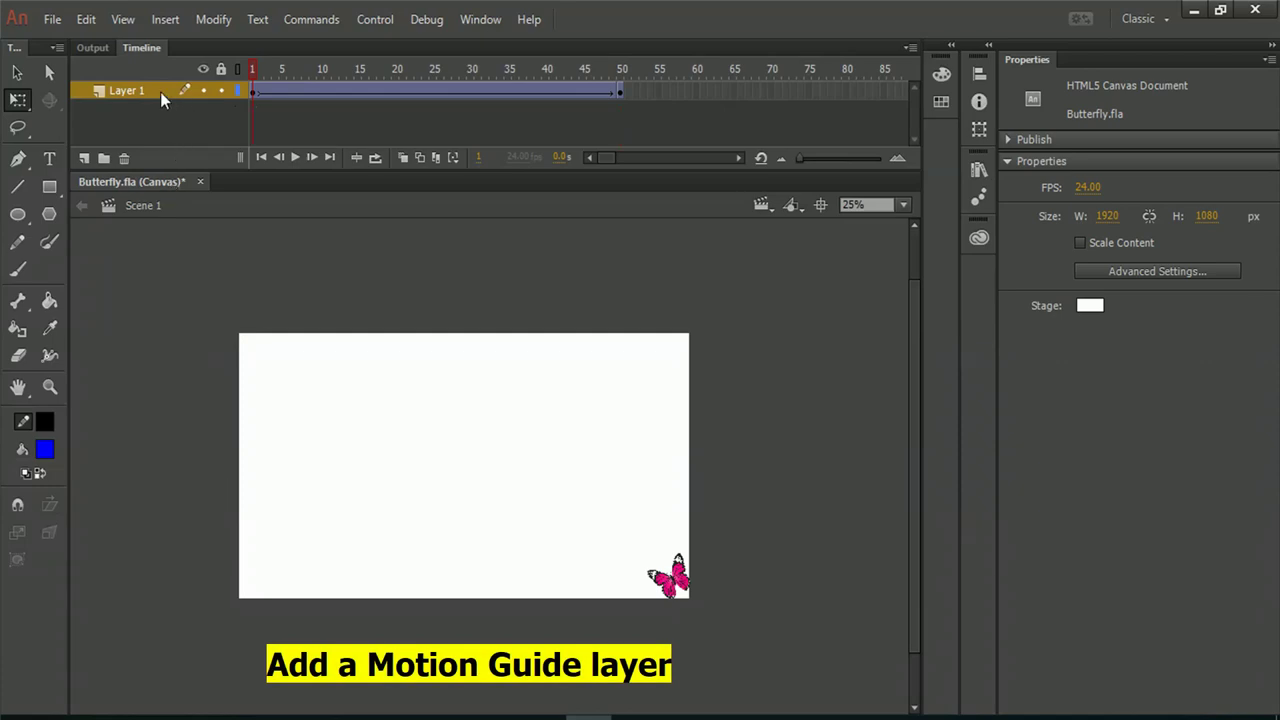
right_click(160, 92)
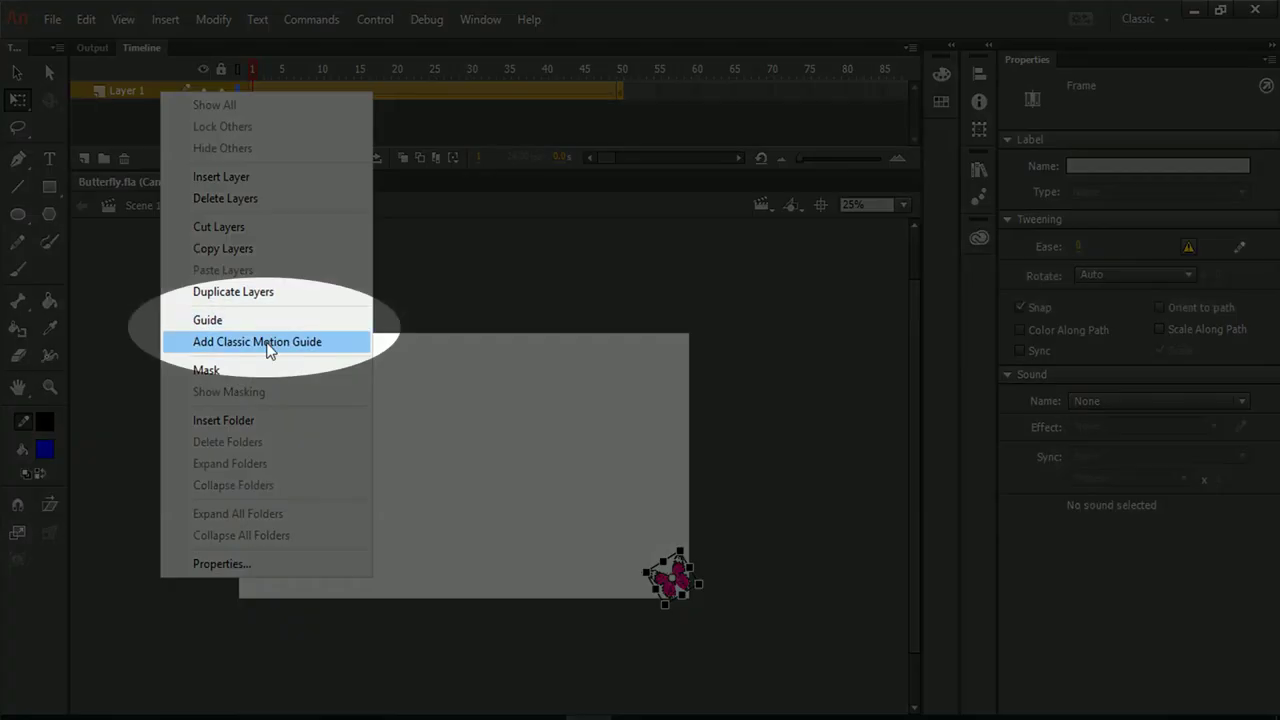
click(268, 345)
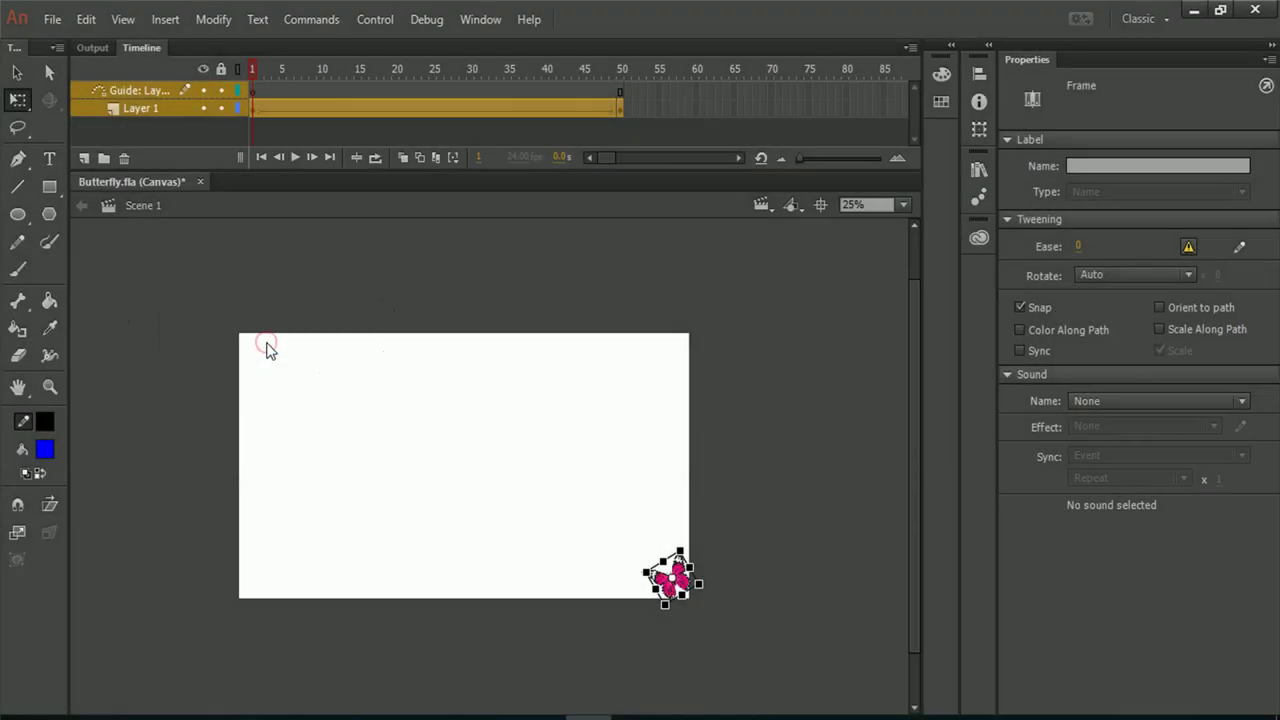
Step: On the guide layer's first frame, draw a wavy Pencil path from the butterfly to beyond the stage's upper-left corner
click(253, 90)
click(17, 241)
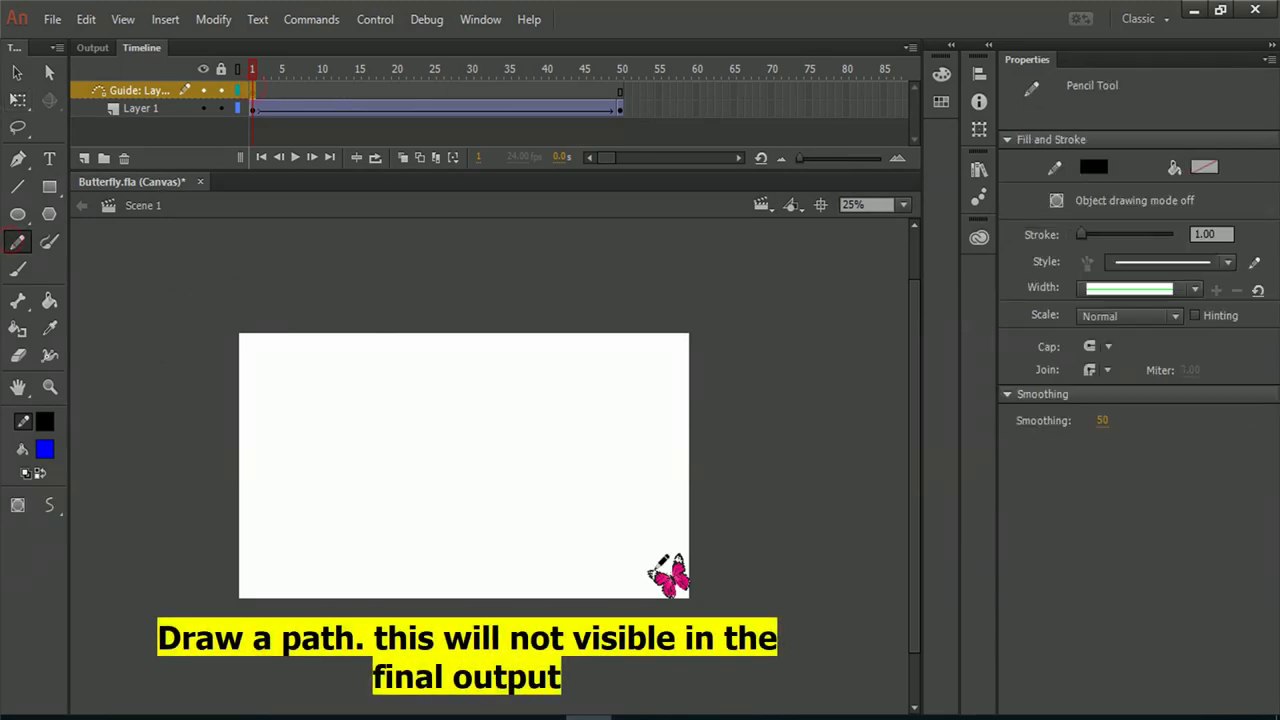
mouse_move(652, 523)
mouse_down()
mouse_move(592, 508)
mouse_move(471, 535)
mouse_move(430, 444)
mouse_move(358, 401)
mouse_move(337, 404)
mouse_move(234, 314)
mouse_up()
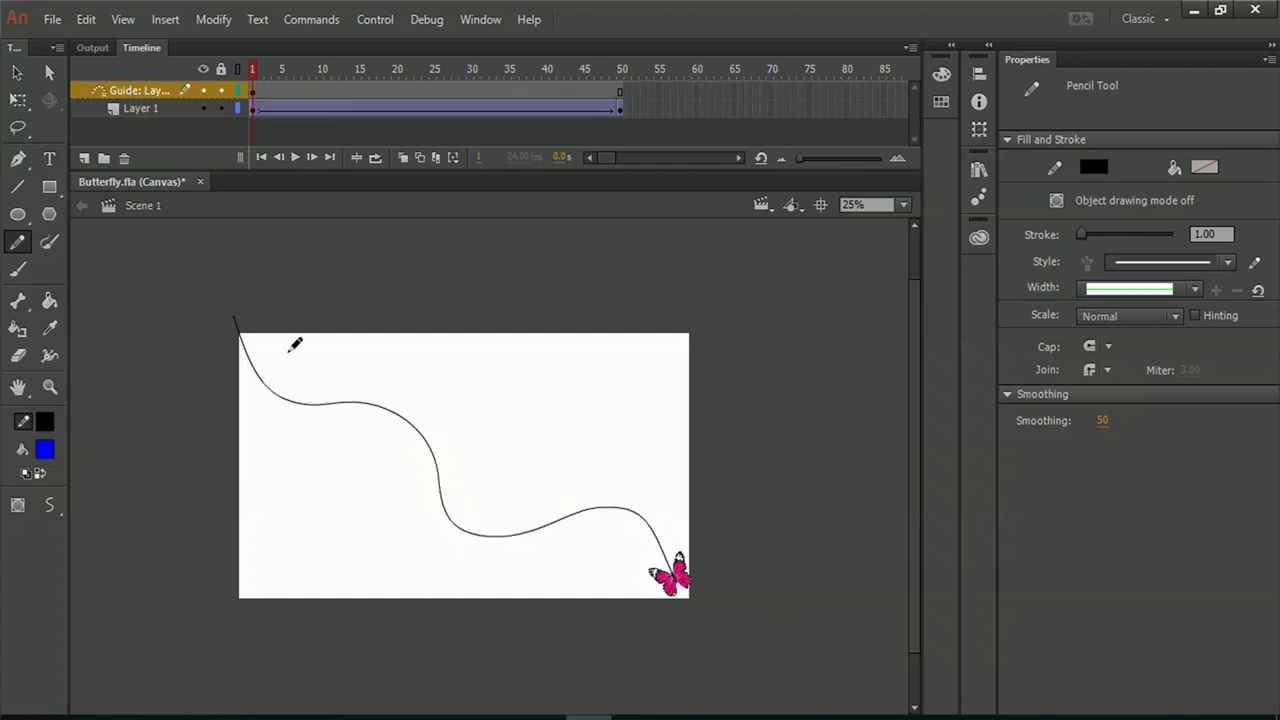
Step: Enable Sync and Orient to path for Layer 1's tween and play the butterfly's flight along the guide
mouse_move(255, 87)
mouse_down()
mouse_move(286, 77)
mouse_move(627, 99)
mouse_move(250, 103)
mouse_up()
click(15, 73)
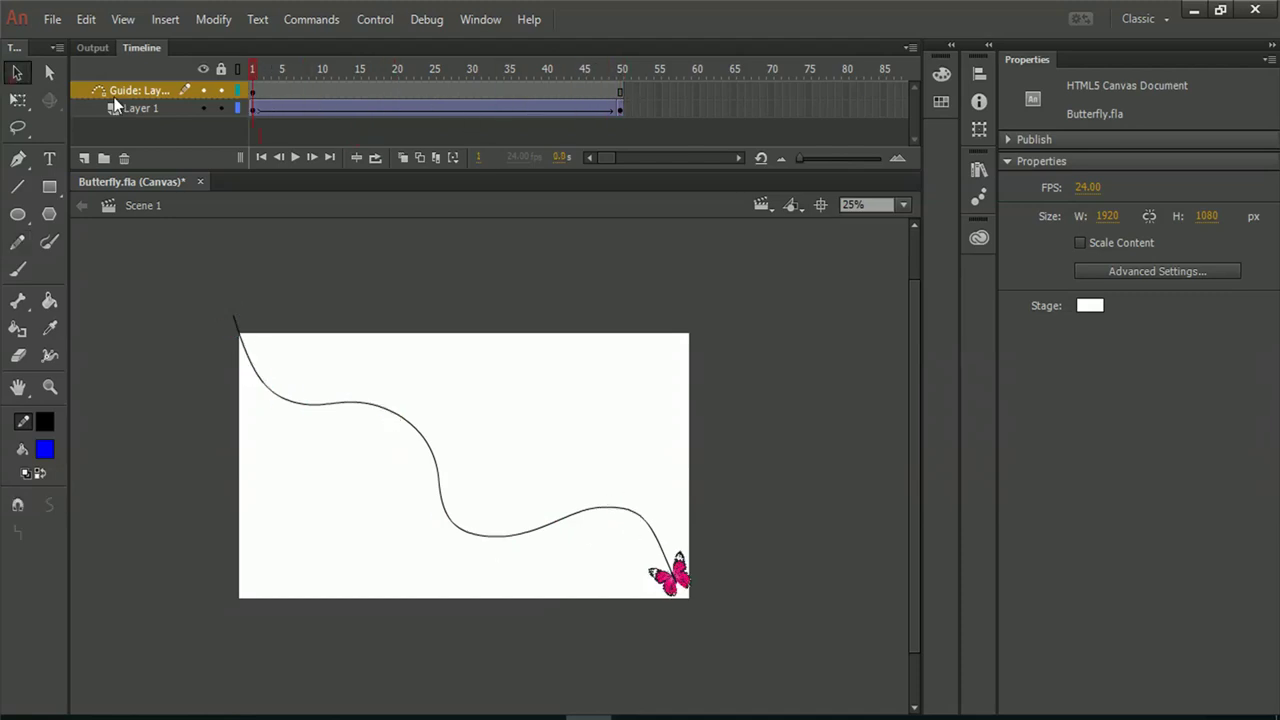
click(257, 108)
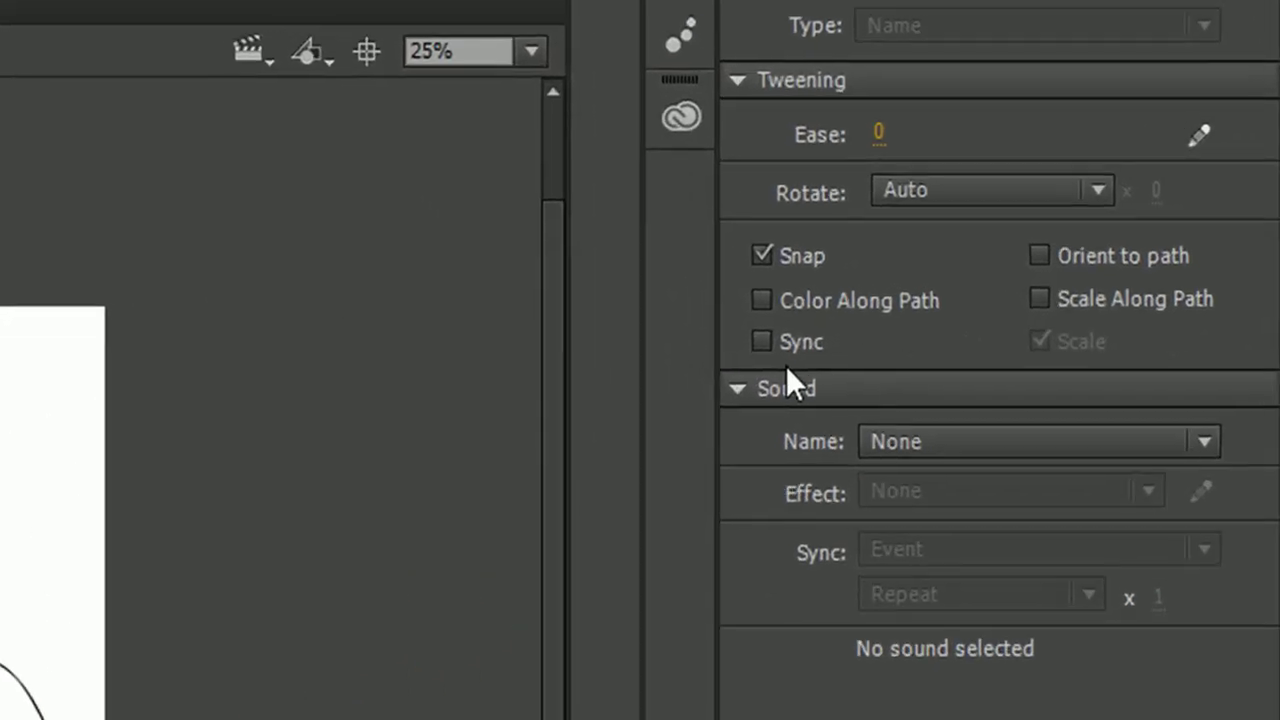
click(1051, 256)
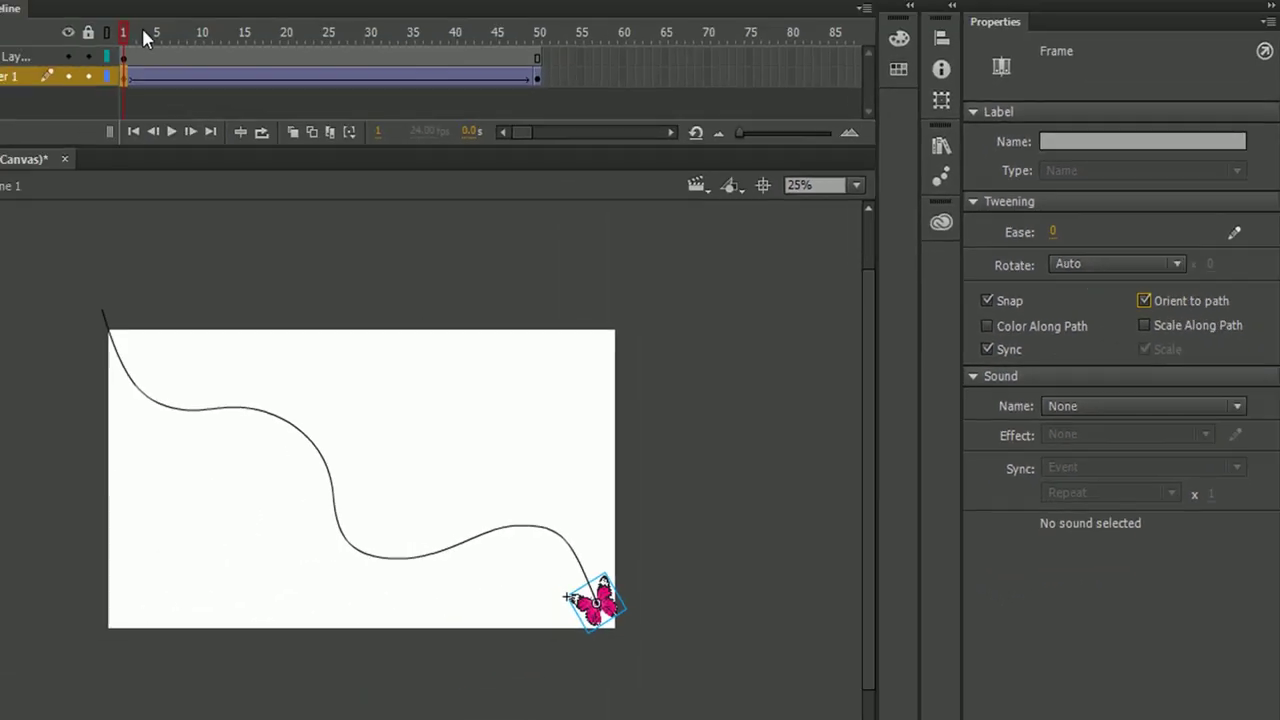
key(Return)
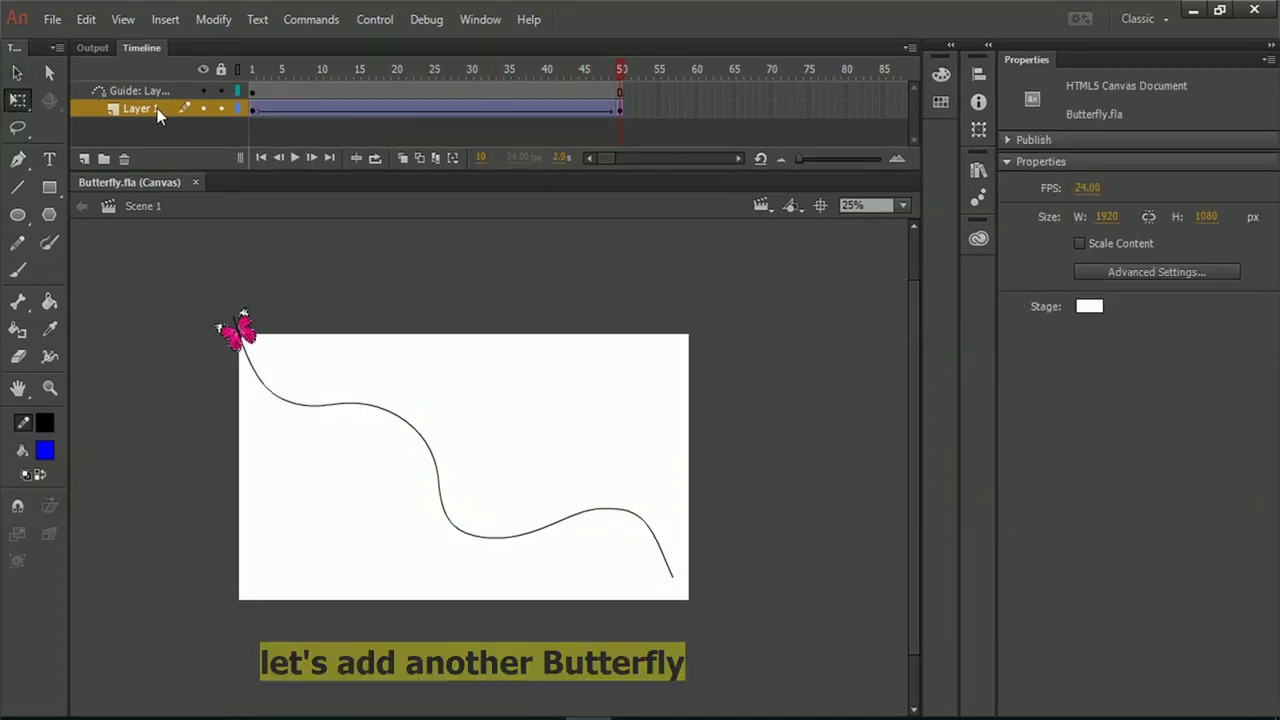
Step: Add a new layer above the motion guide layer
click(125, 90)
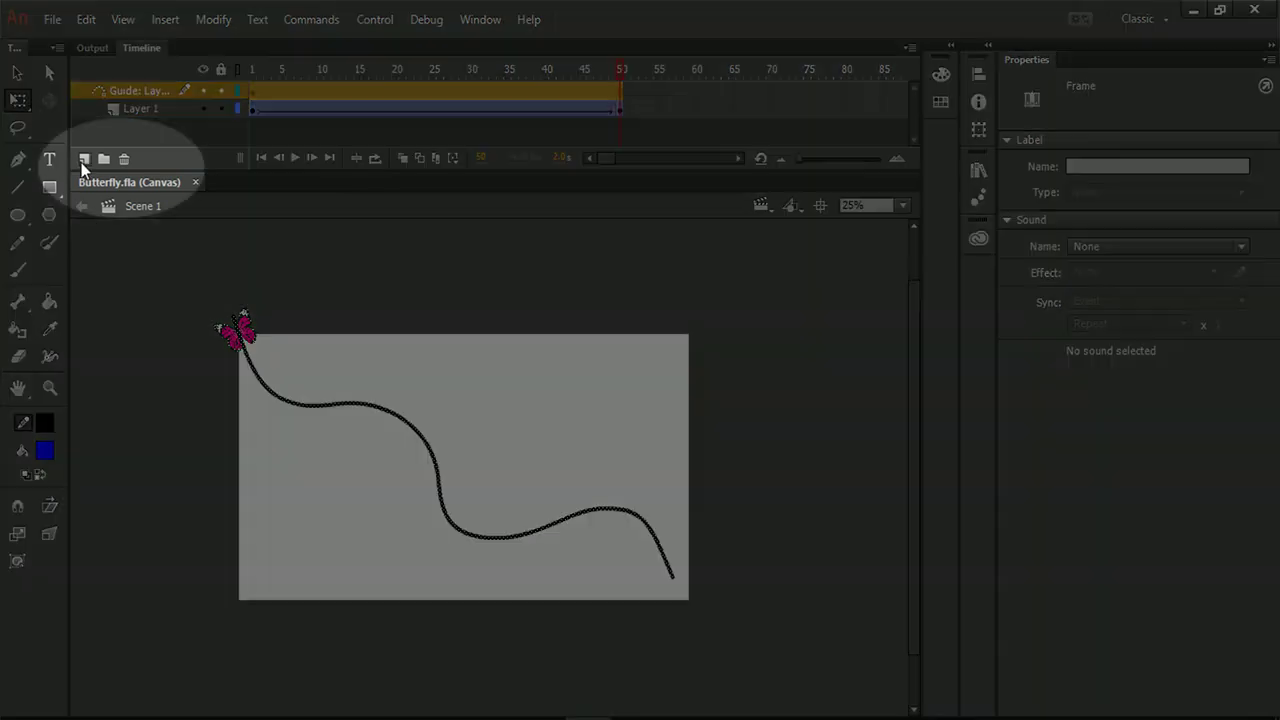
click(84, 159)
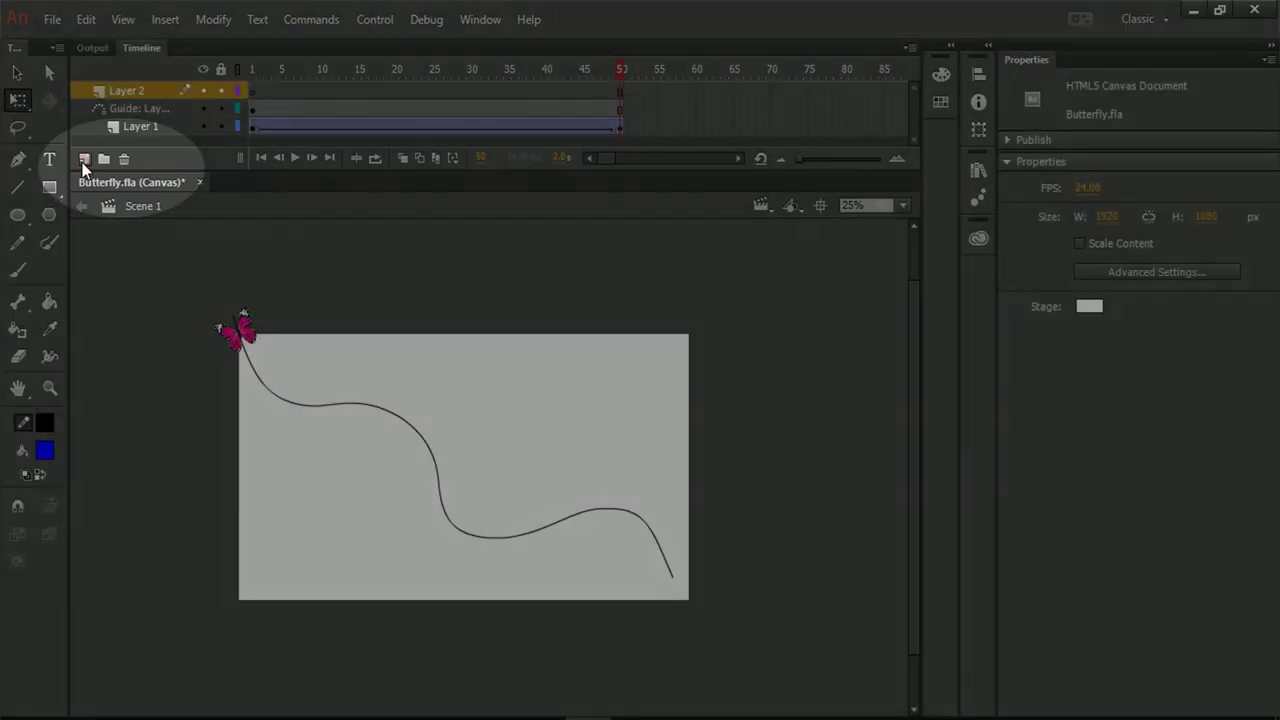
Step: Place an instance of the Butterfly symbol from the library on the stage in Layer 2's first frame
click(251, 90)
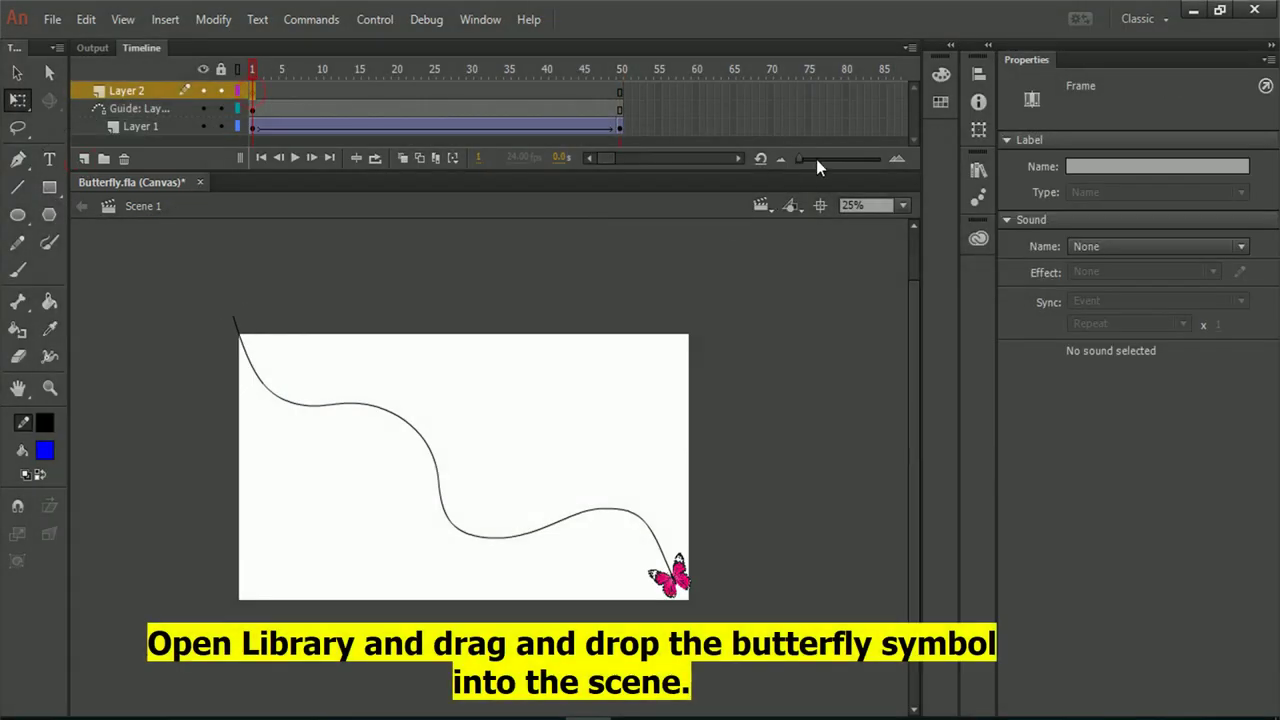
click(975, 171)
drag(749, 380, 403, 483)
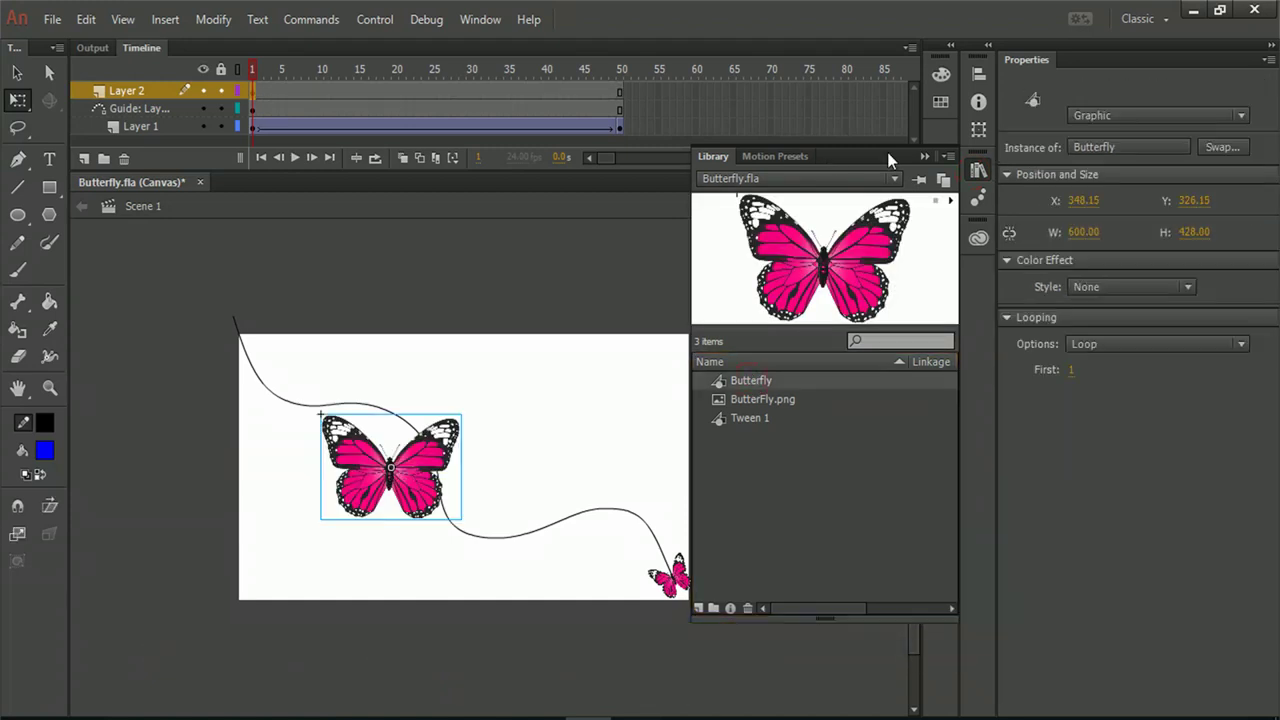
click(921, 157)
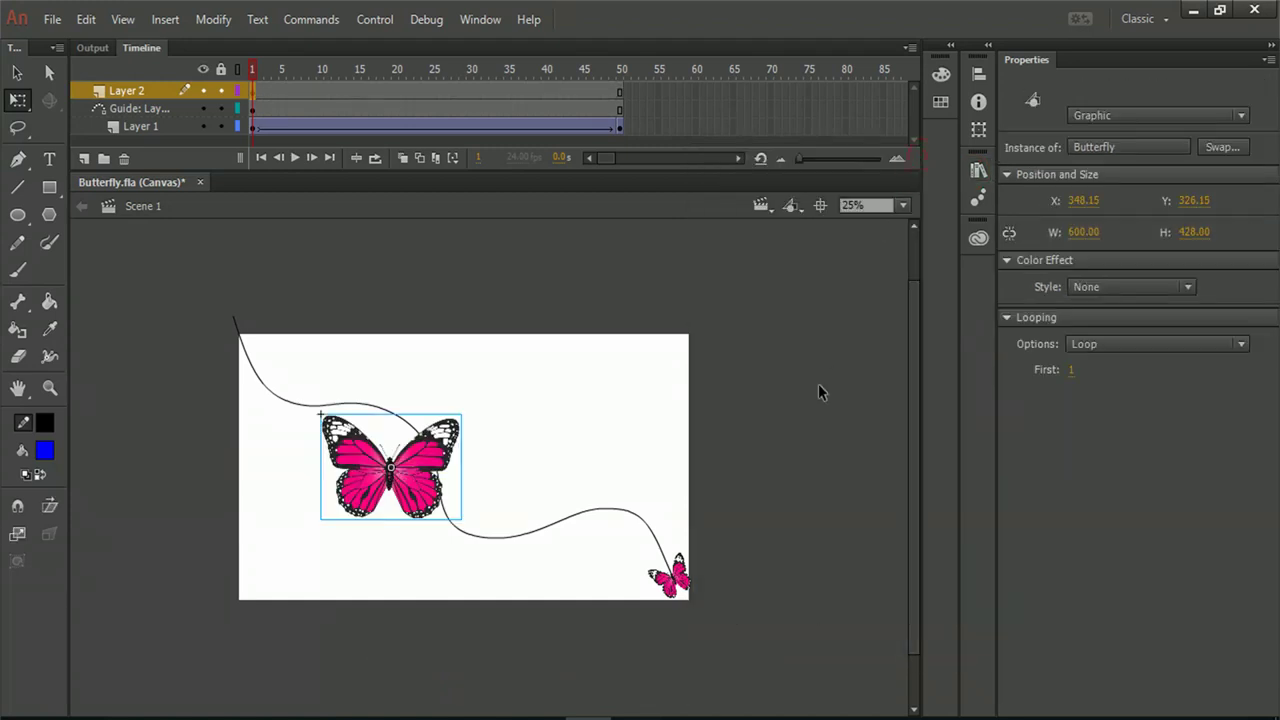
Step: Recolour the new butterfly red with an Advanced color effect, setting Blue to -57%
click(1096, 286)
click(1109, 372)
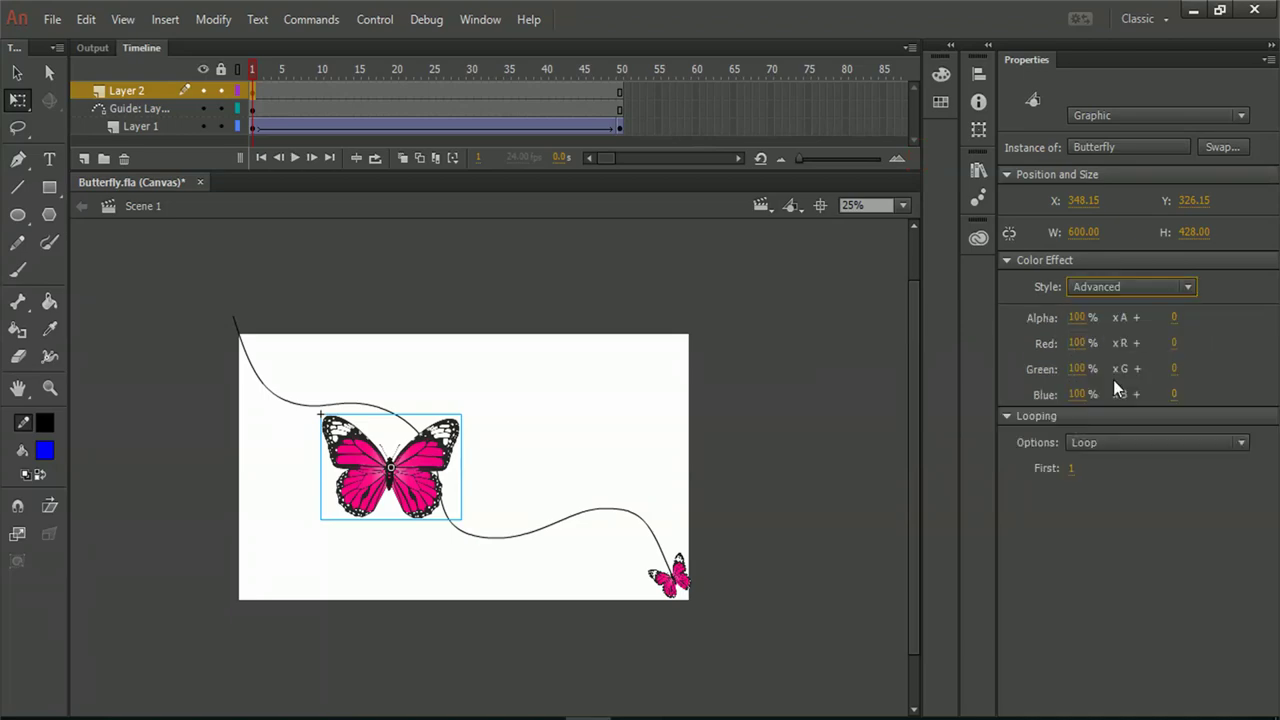
drag(1079, 401, 1040, 401)
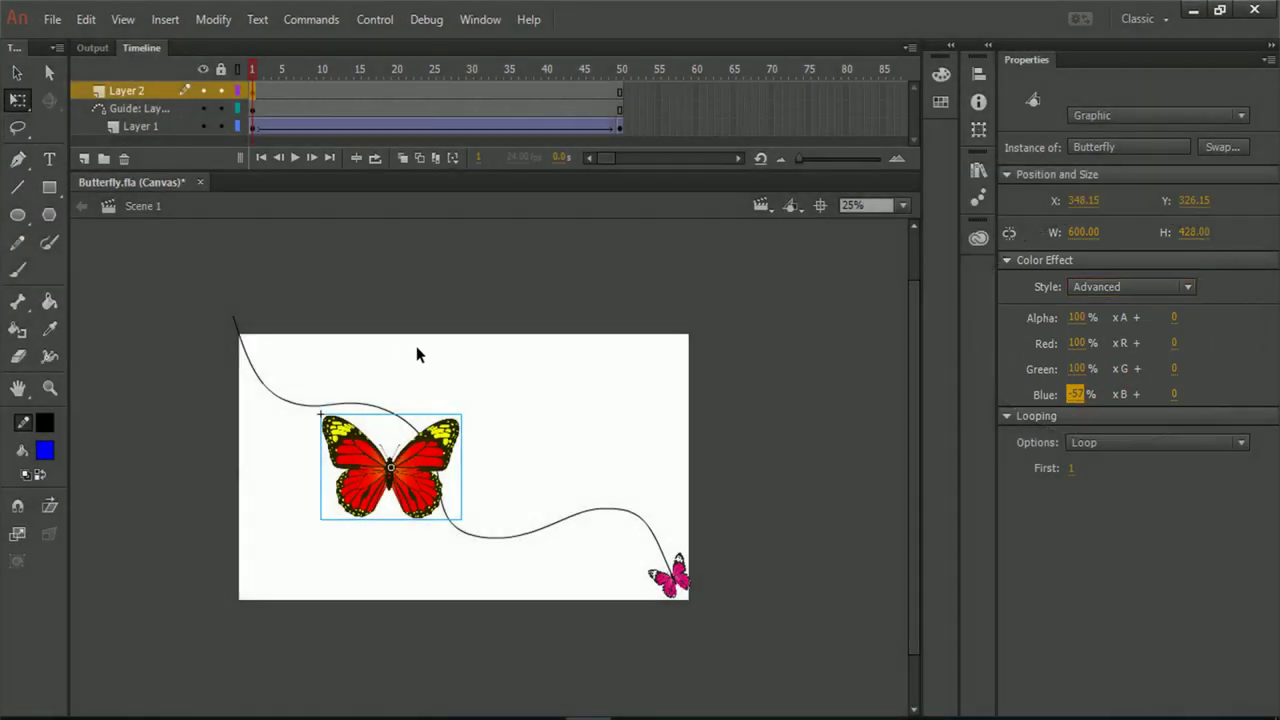
click(421, 351)
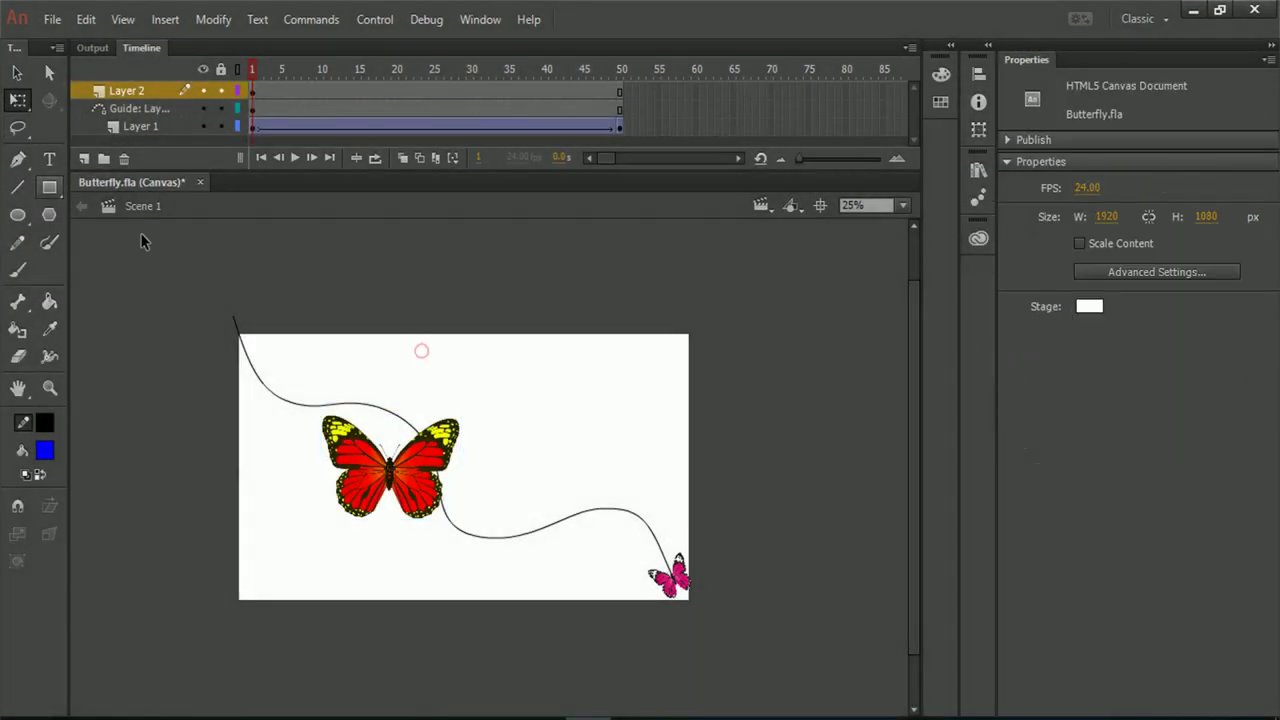
Step: Shrink the red butterfly to about 325 by 325 px, rotate it clockwise, and move it to the stage's lower-left corner
key(v)
click(28, 106)
click(378, 484)
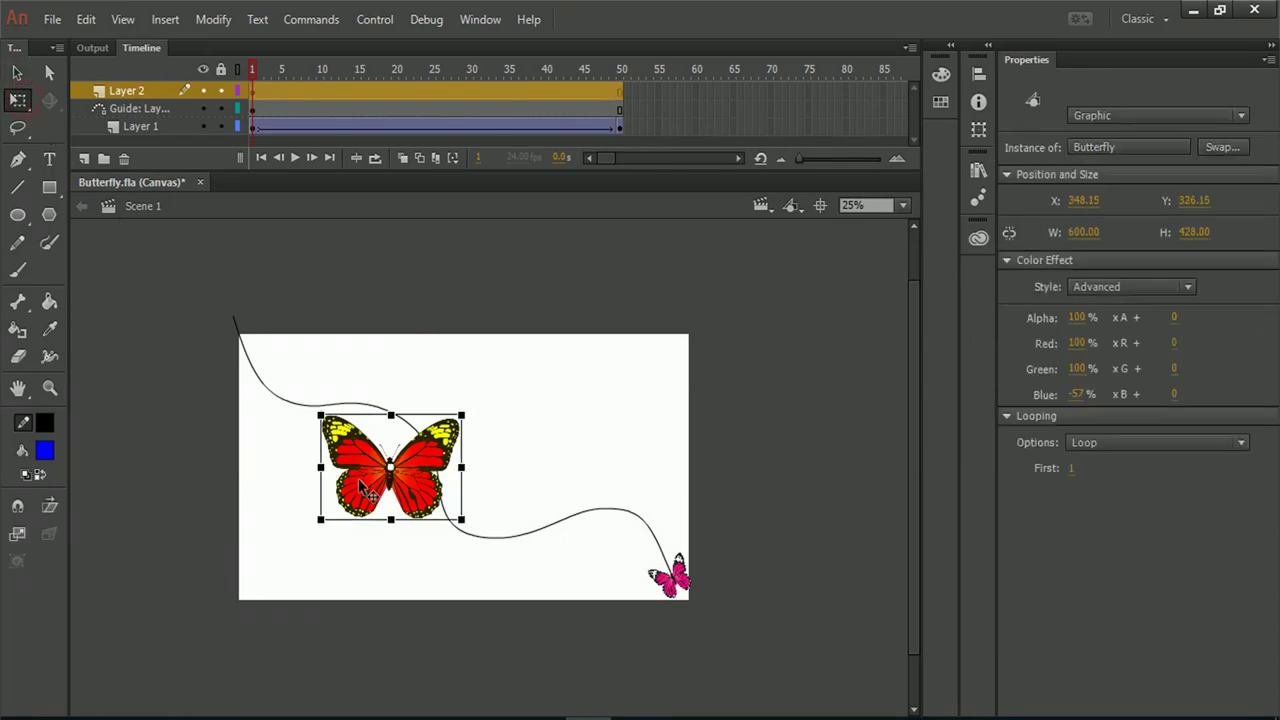
drag(368, 488, 293, 598)
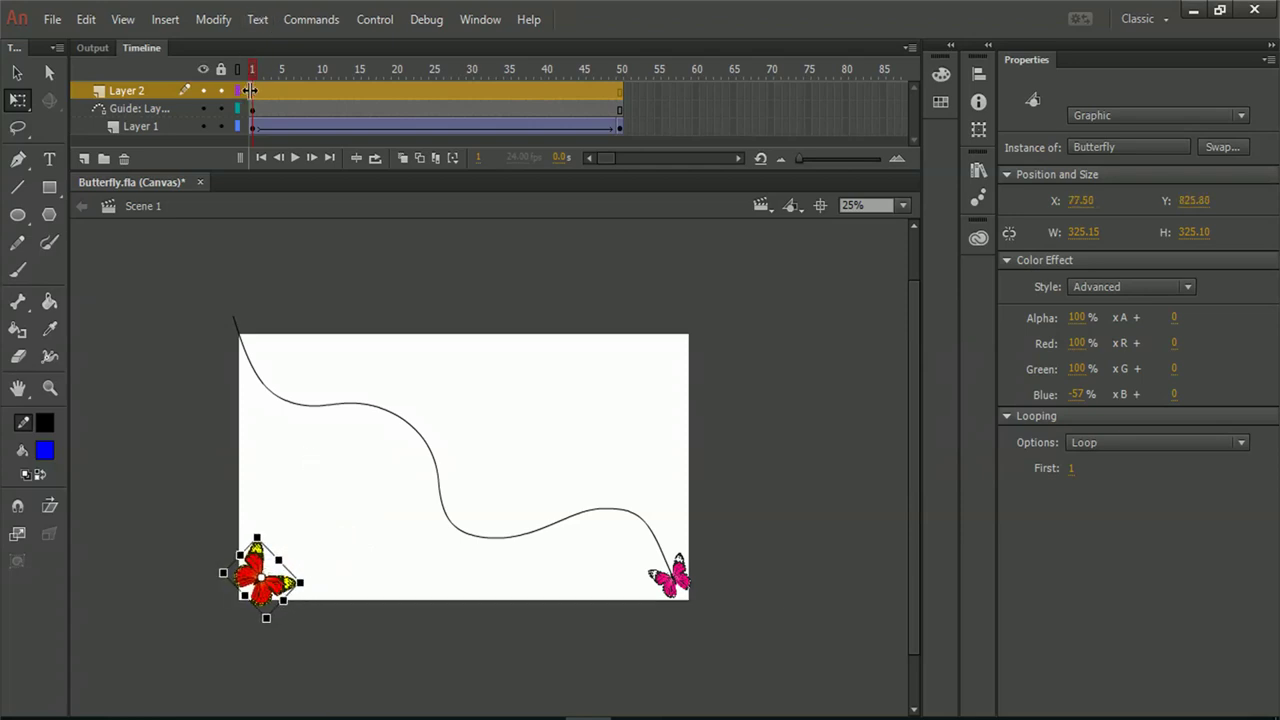
Step: Create a classic tween on Layer 2 with a keyframe at frame 50, where the red butterfly sits at the stage's upper-right corner
click(249, 89)
right_click(250, 89)
click(325, 146)
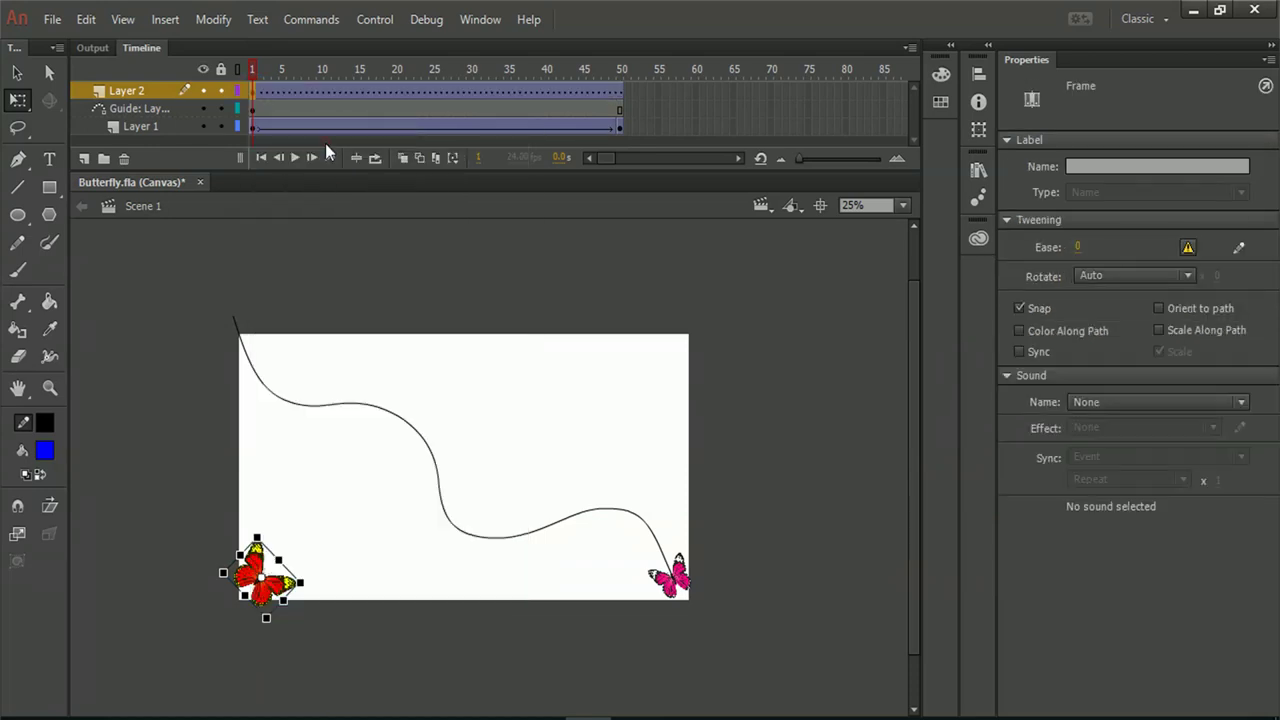
right_click(622, 97)
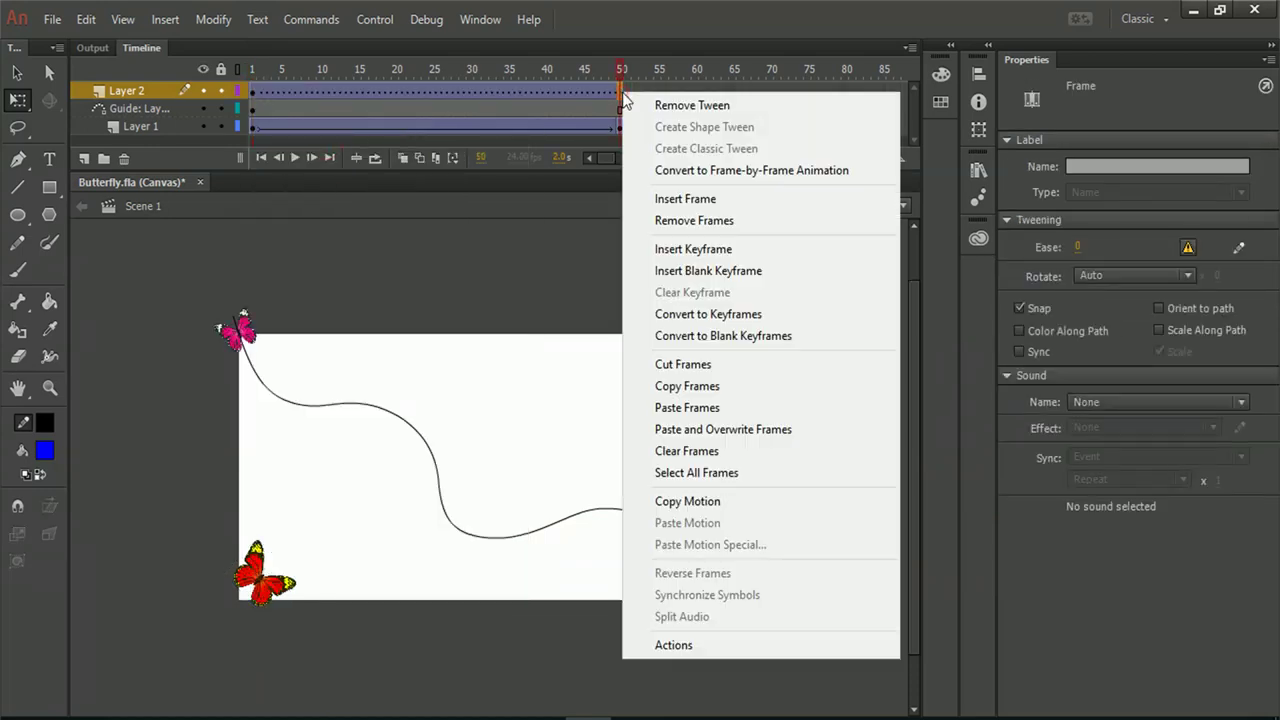
click(660, 250)
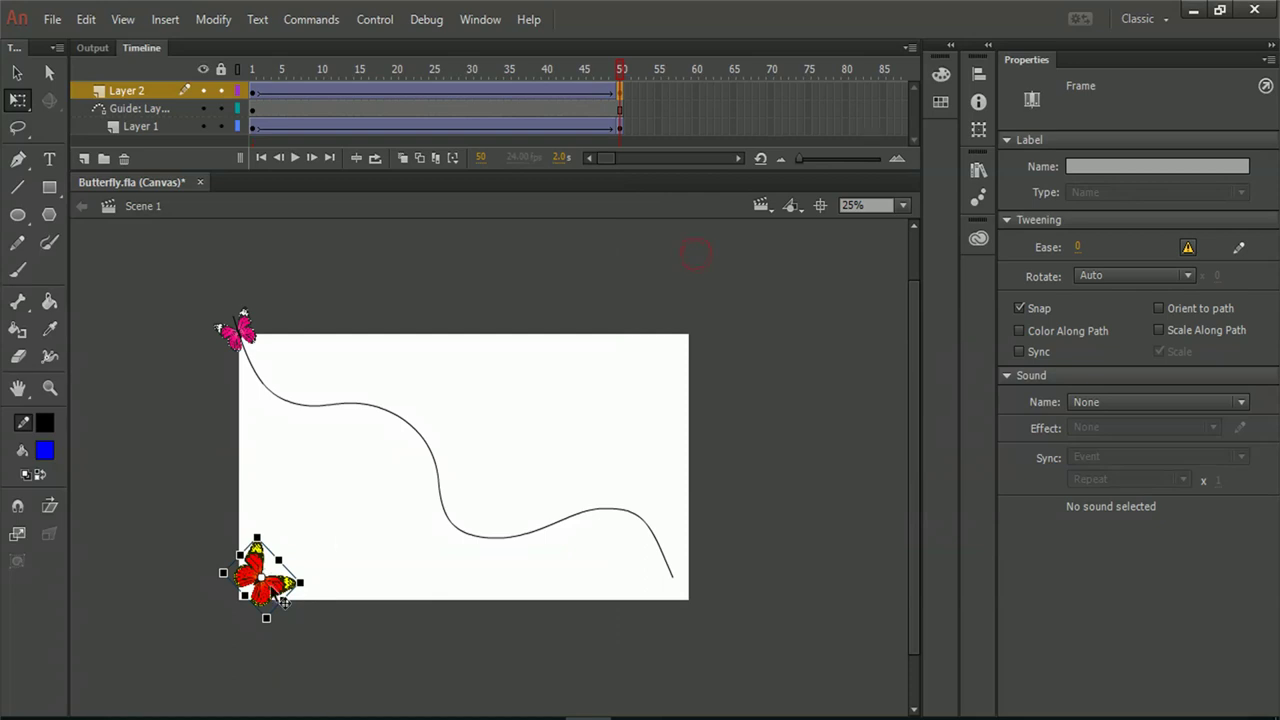
drag(283, 601, 707, 350)
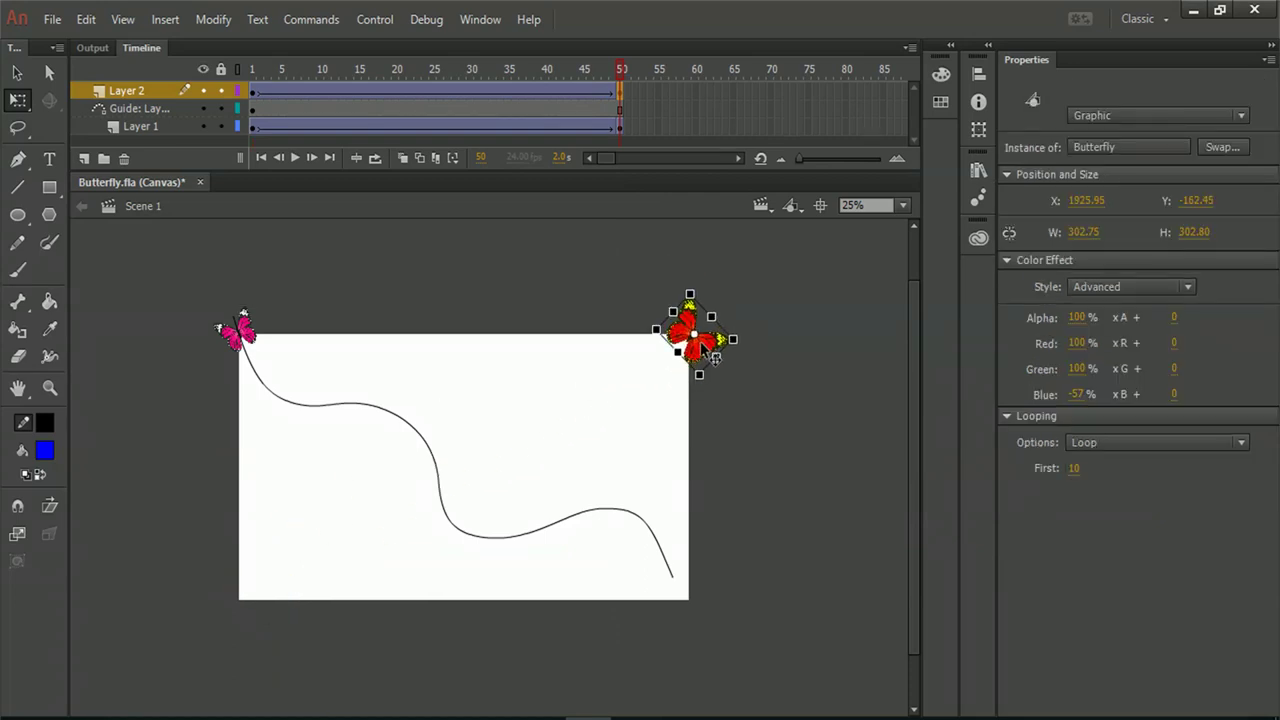
Step: Add a classic motion guide to Layer 2 and draw a wavy Pencil path from the red butterfly to beyond the stage's upper-right corner
right_click(146, 96)
click(245, 346)
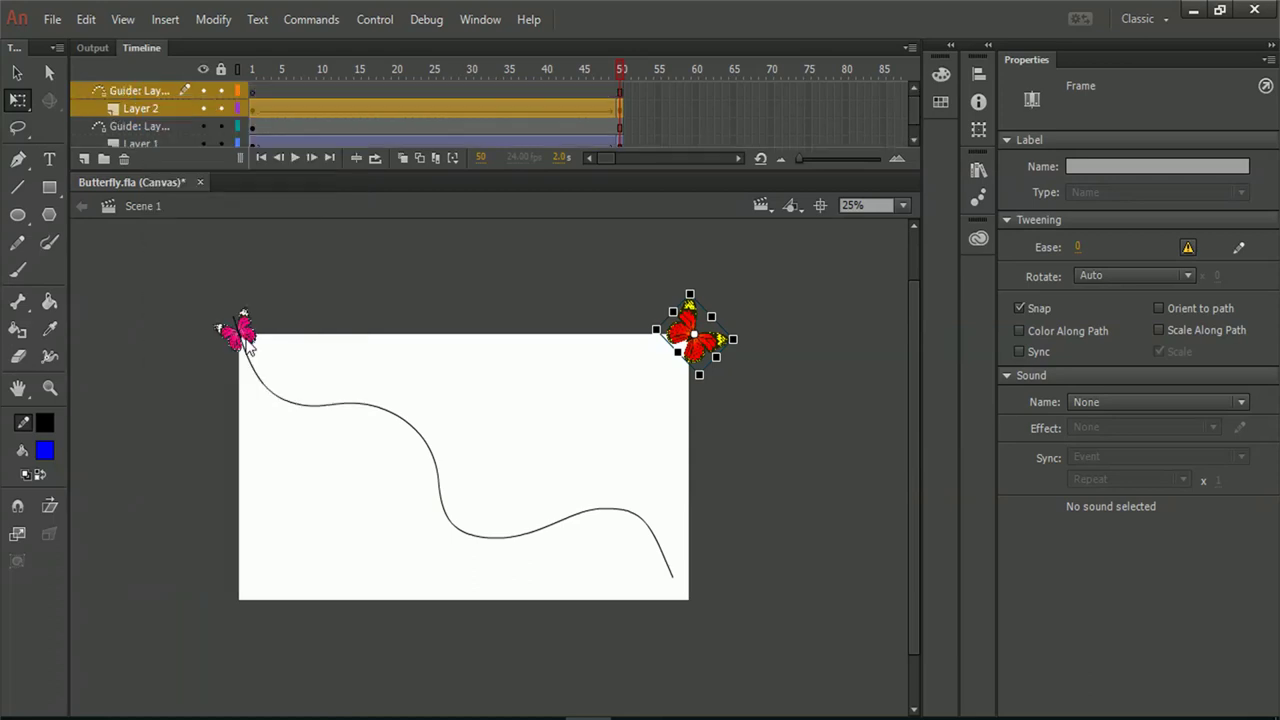
click(253, 91)
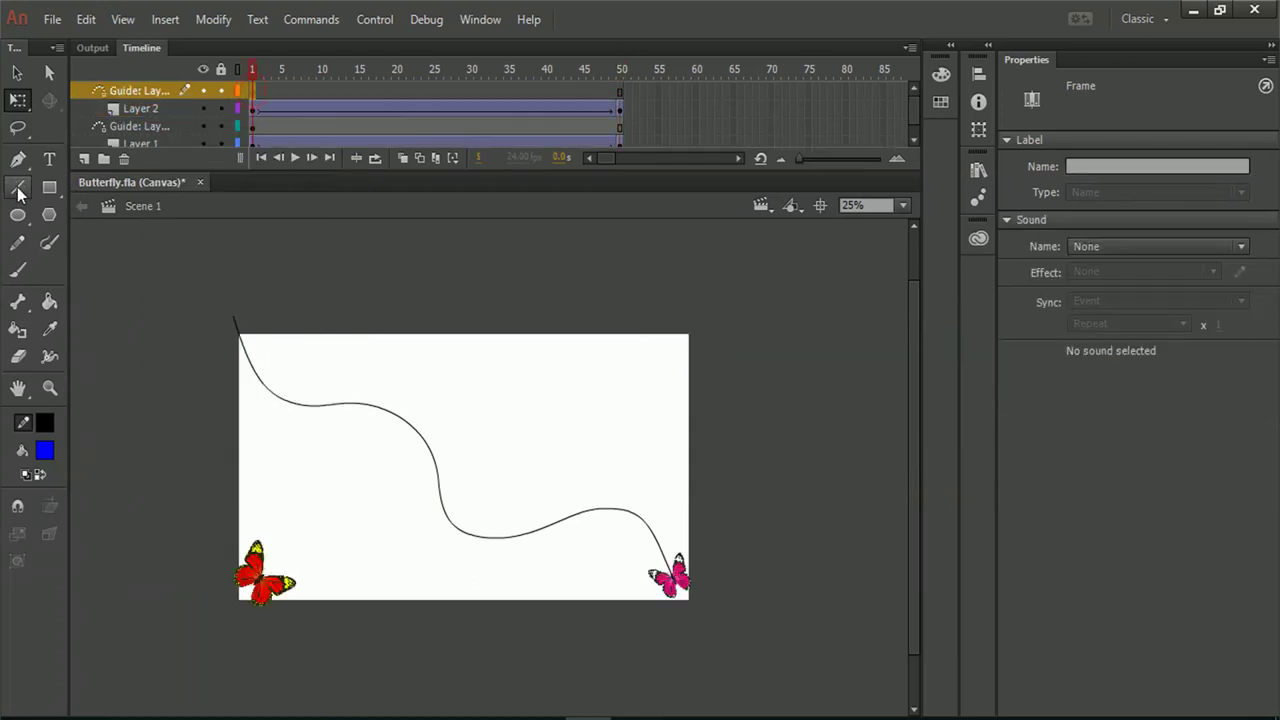
click(18, 243)
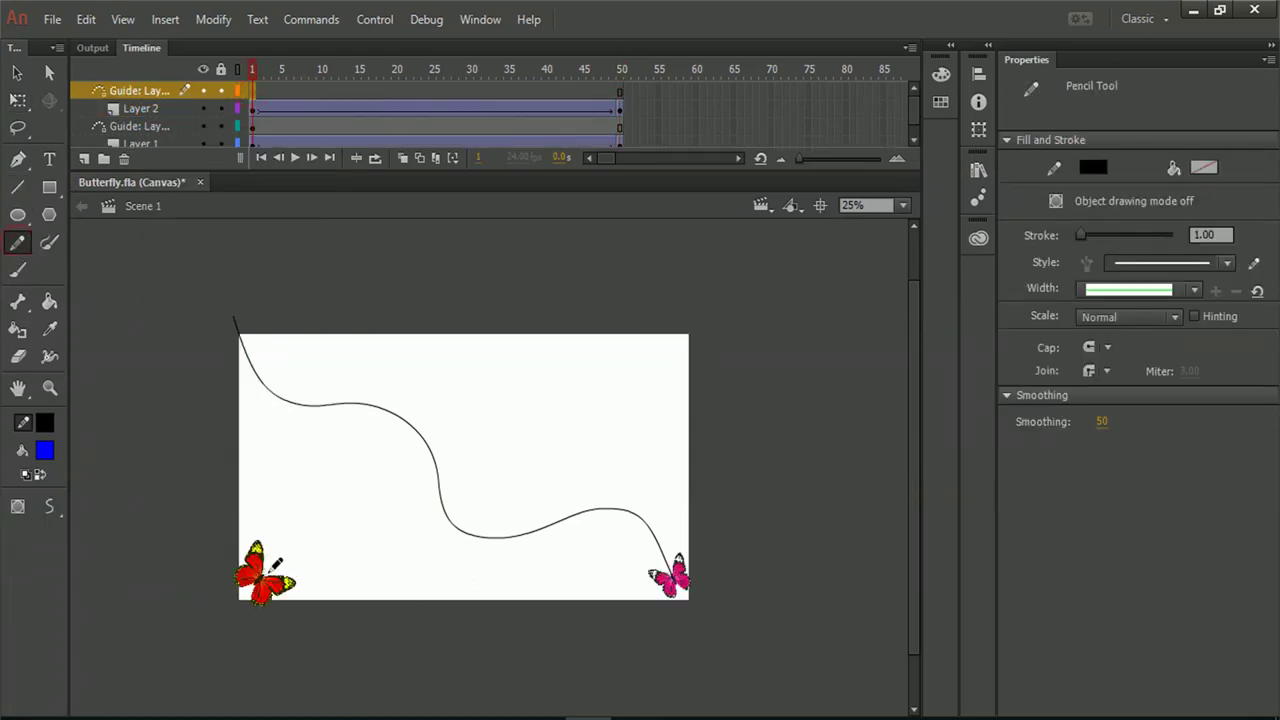
mouse_move(272, 565)
mouse_down()
mouse_move(409, 540)
mouse_move(475, 494)
mouse_move(524, 394)
mouse_up()
drag(588, 419, 727, 311)
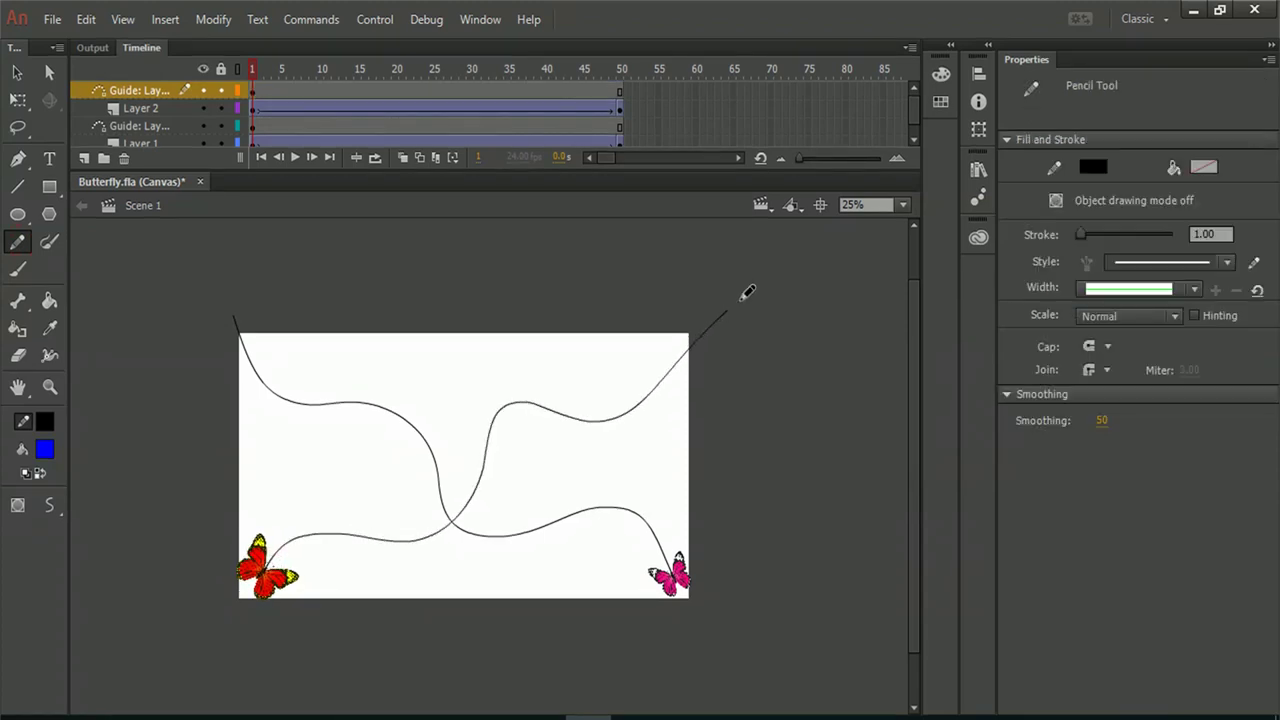
Step: Enable Sync and Orient to path for Layer 2's tween and play the red butterfly's flight along its guide
click(254, 108)
key(v)
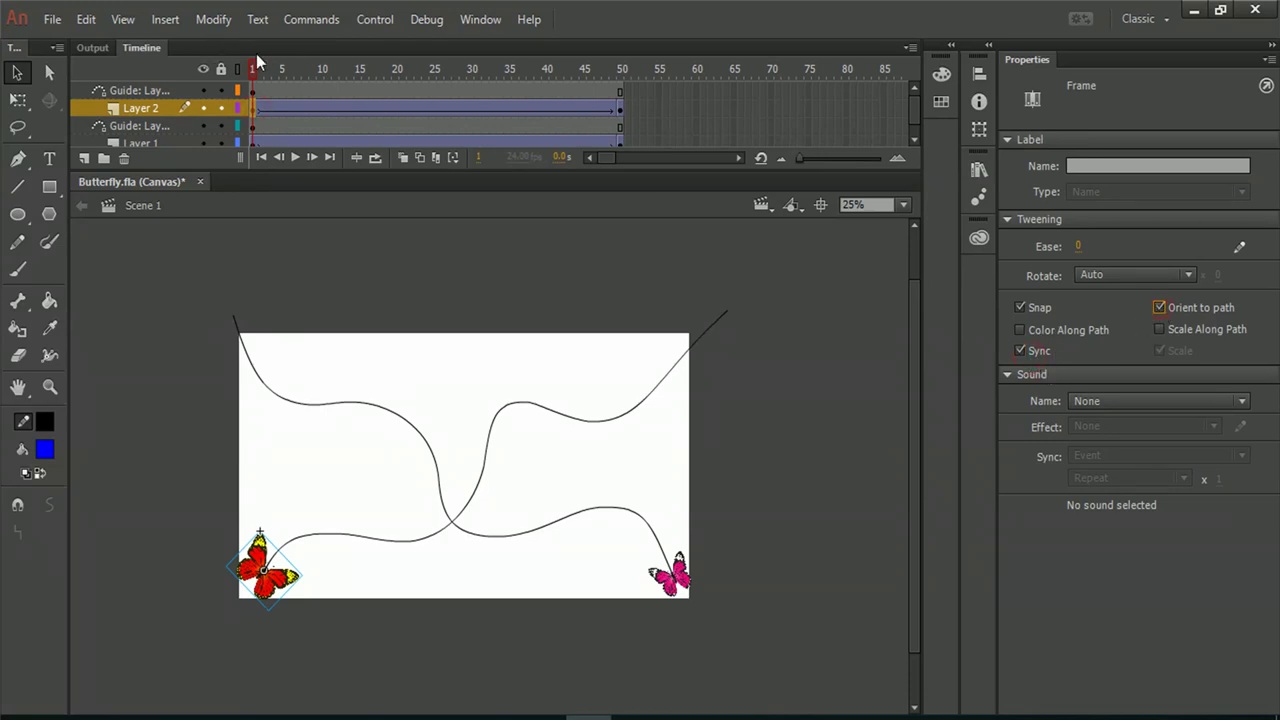
key(Return)
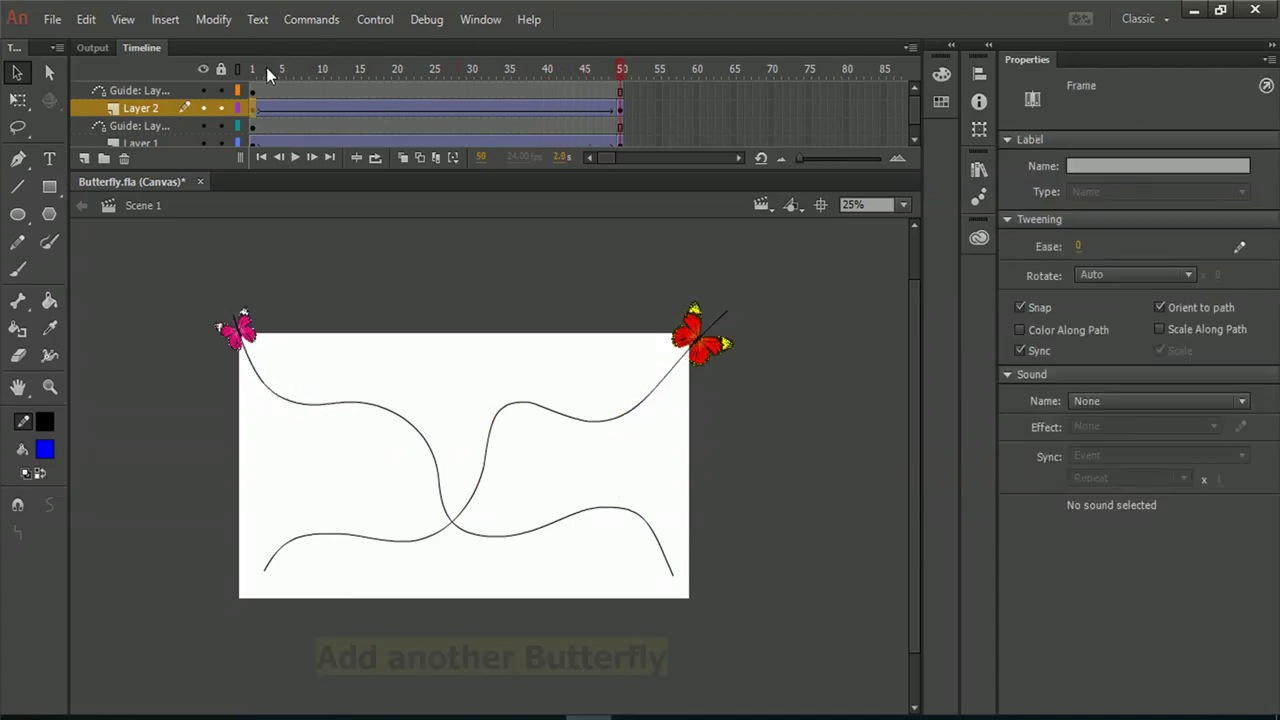
key(Return)
Step: Add a new layer above Layer 2's guide and place a Butterfly instance mid-stage in its first frame
click(164, 94)
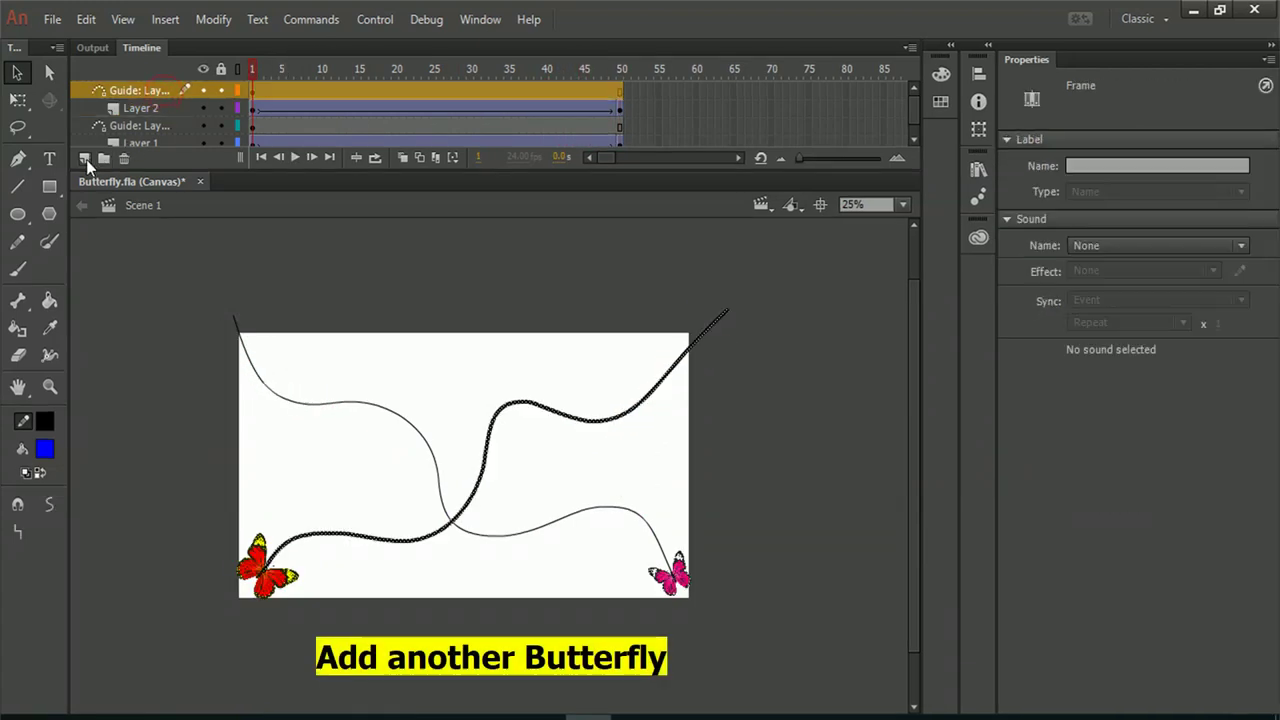
click(84, 158)
click(254, 91)
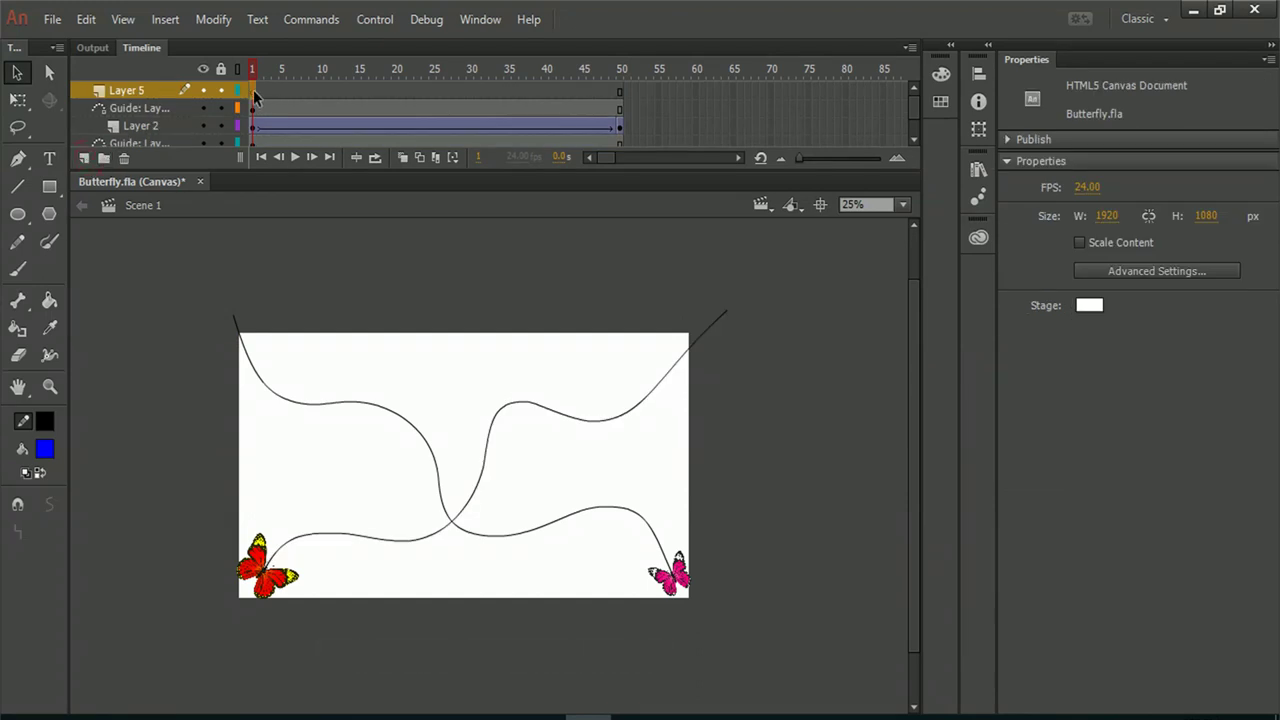
click(978, 174)
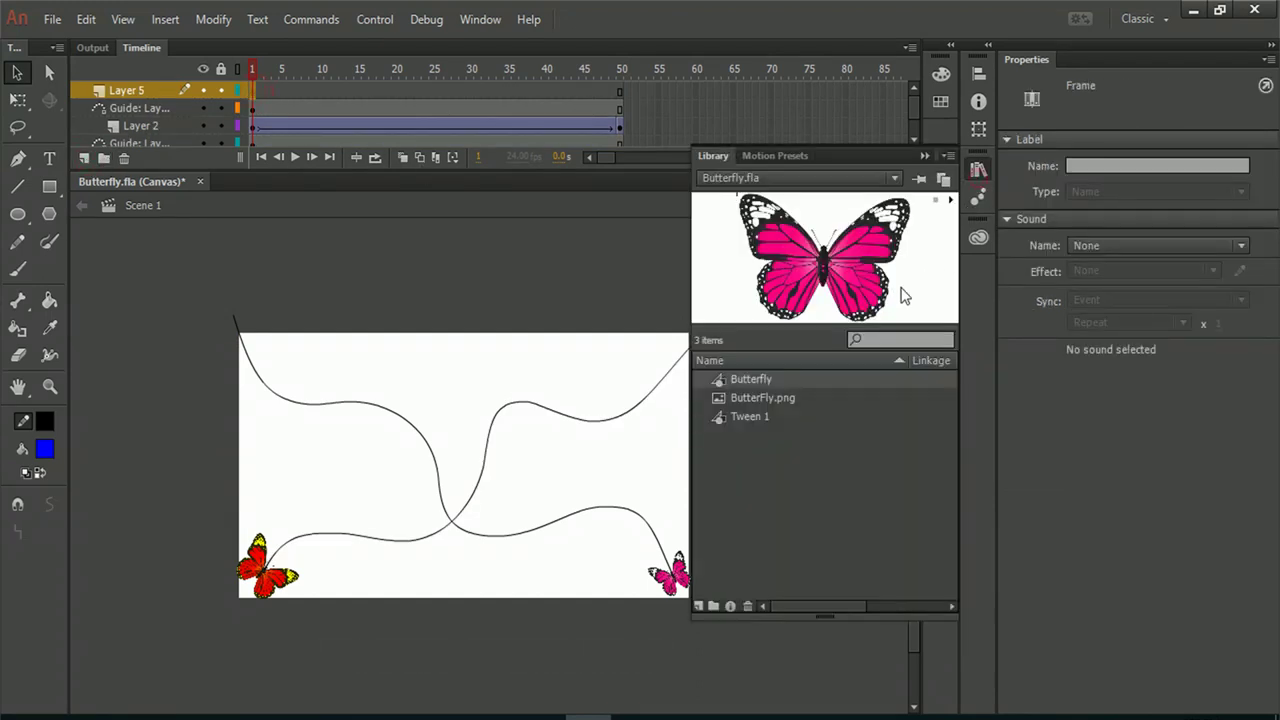
drag(770, 386, 556, 425)
drag(464, 492, 466, 494)
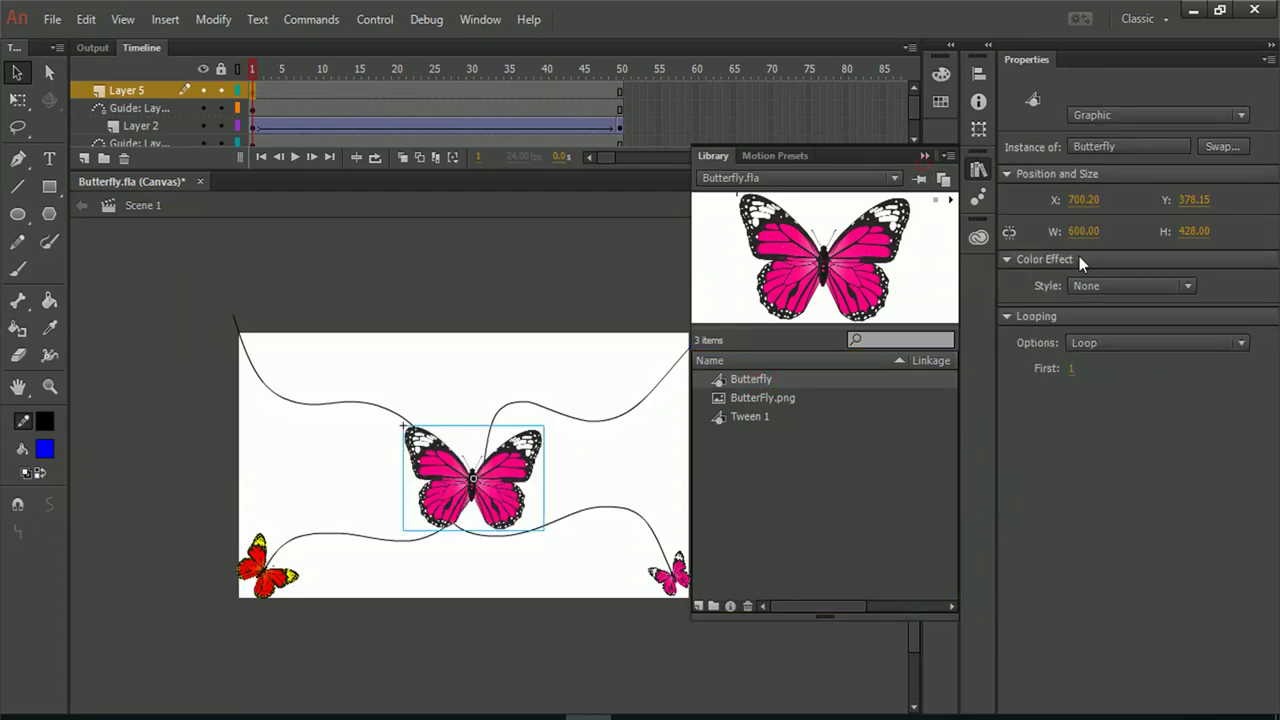
click(925, 157)
Step: Recolour the Layer 5 butterfly blue with an Advanced color effect, setting Red to 6%
click(1122, 285)
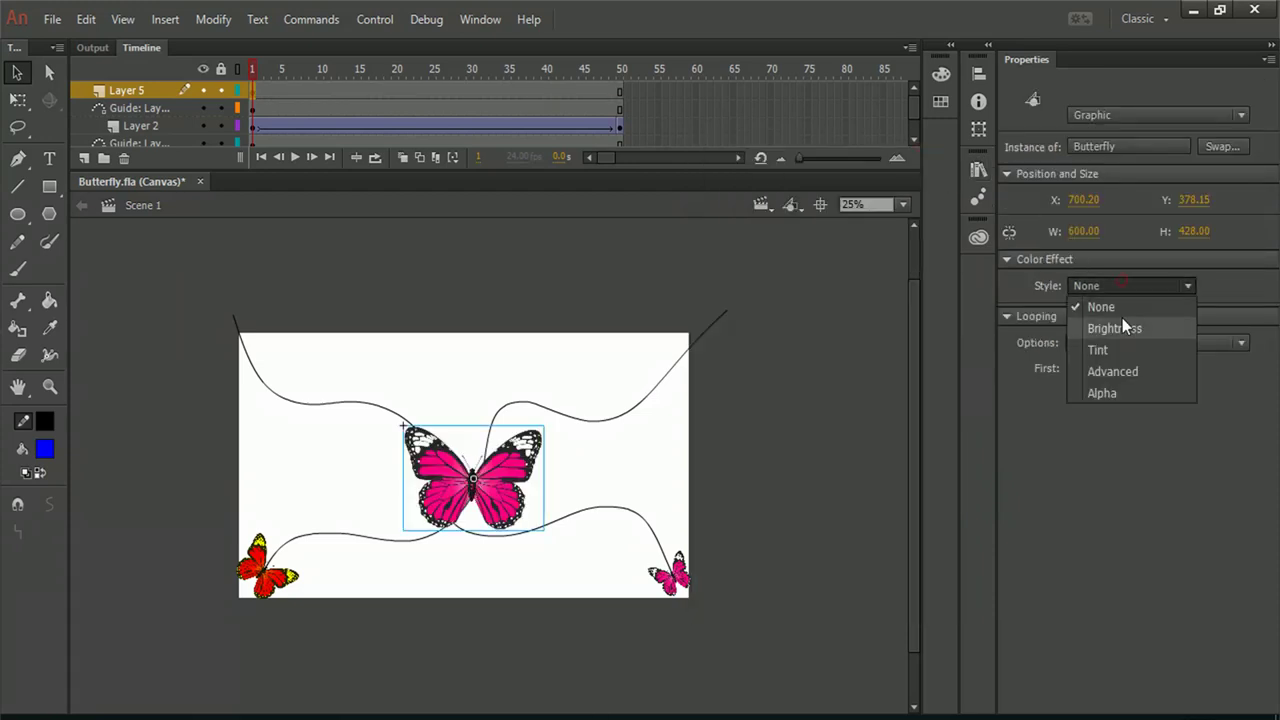
click(1120, 374)
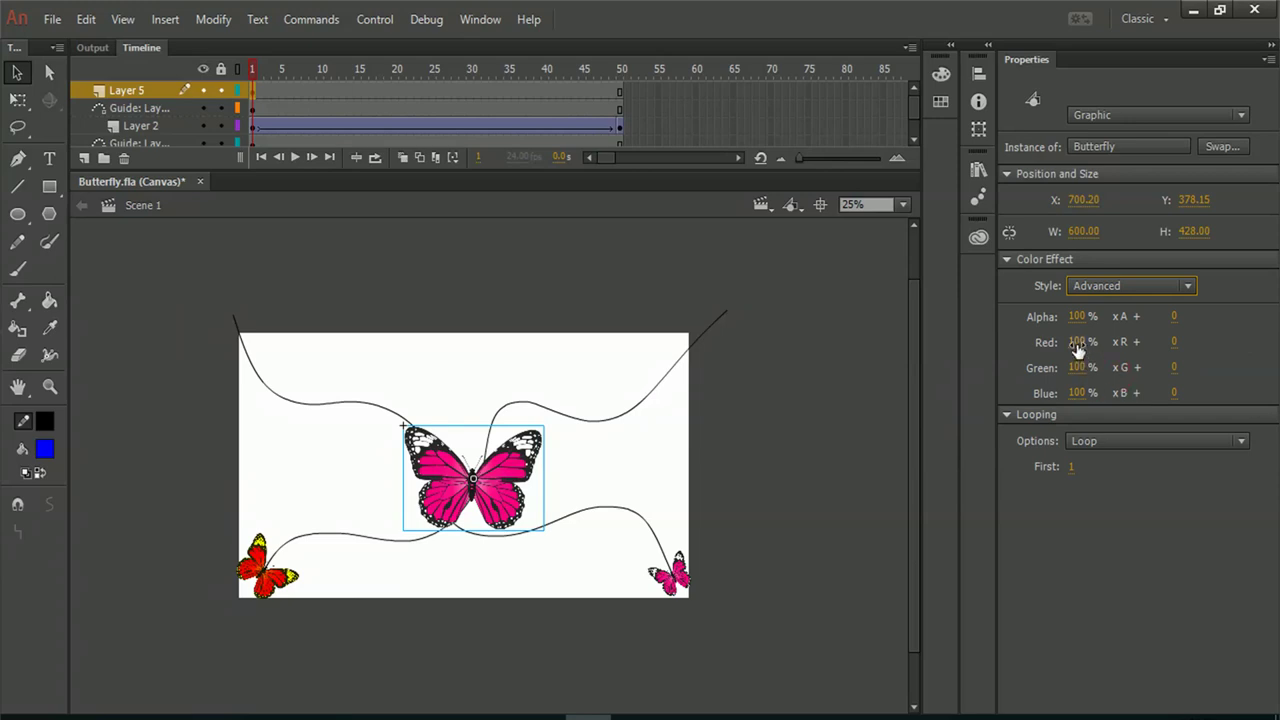
drag(1078, 342, 1001, 359)
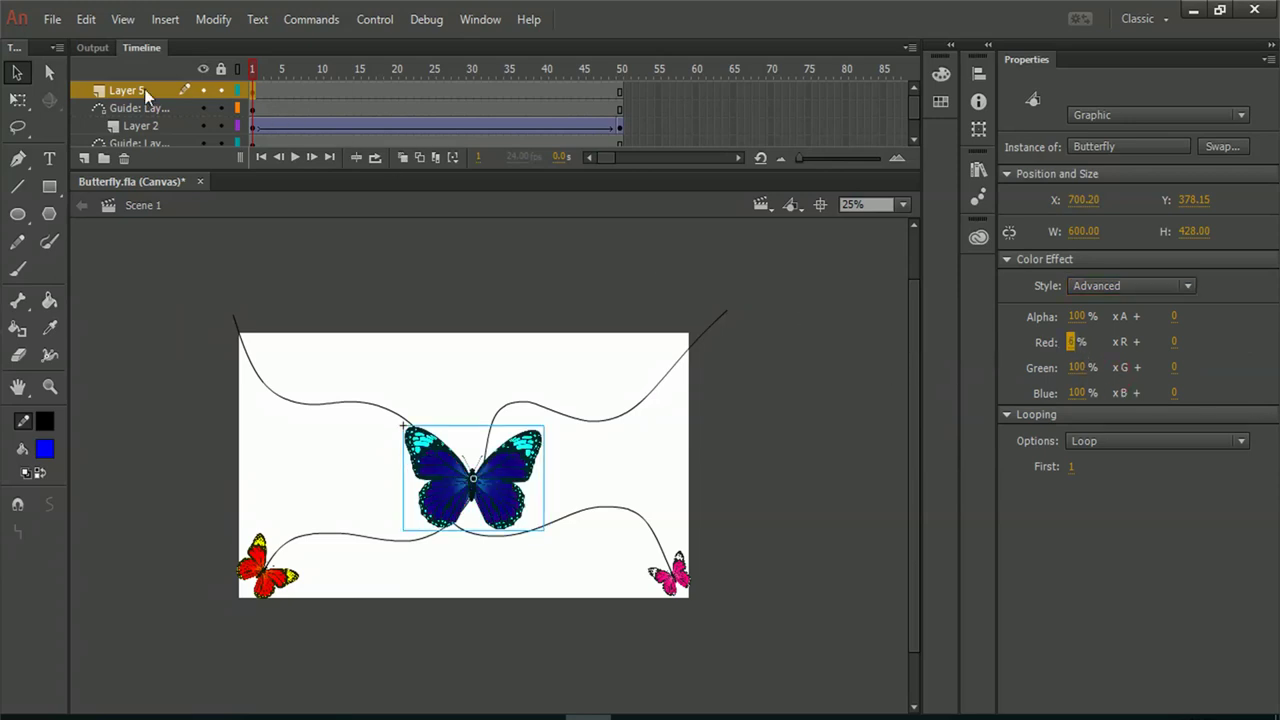
Step: Shrink the blue butterfly to about 390 by 328 px, tilt it slightly counterclockwise, and place it across the middle of the stage's lower edge
click(18, 99)
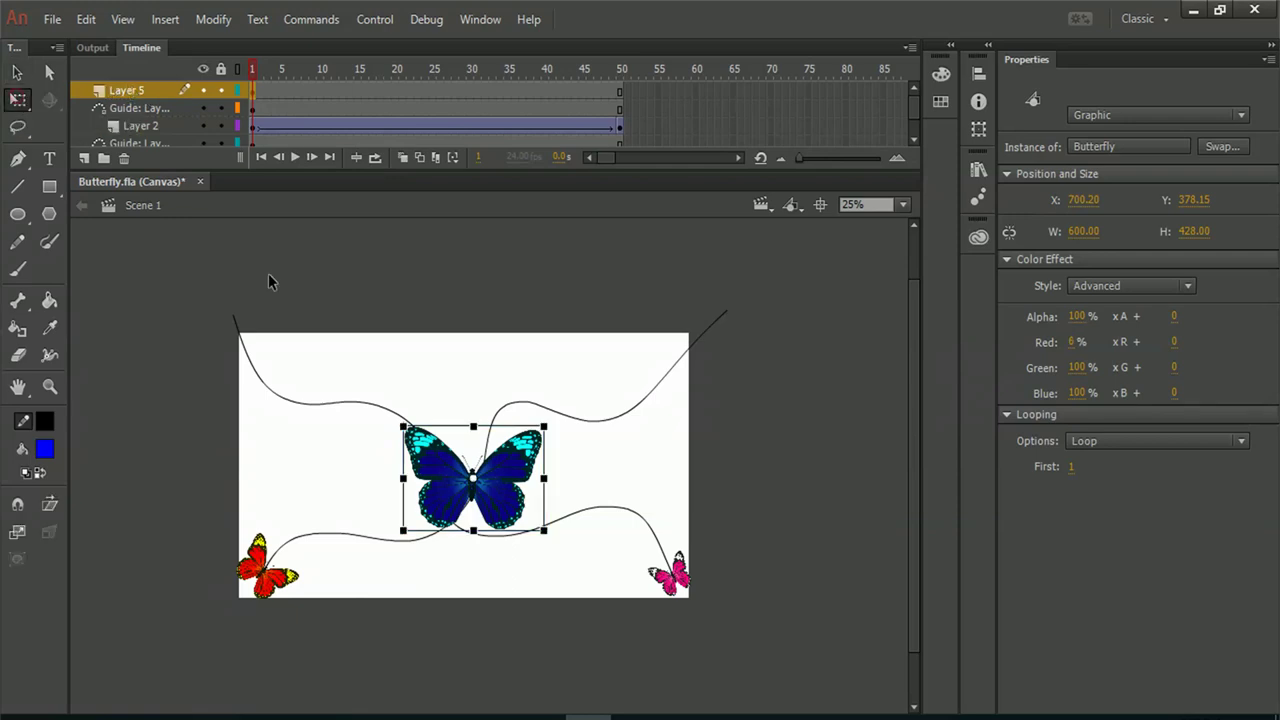
drag(492, 495, 566, 620)
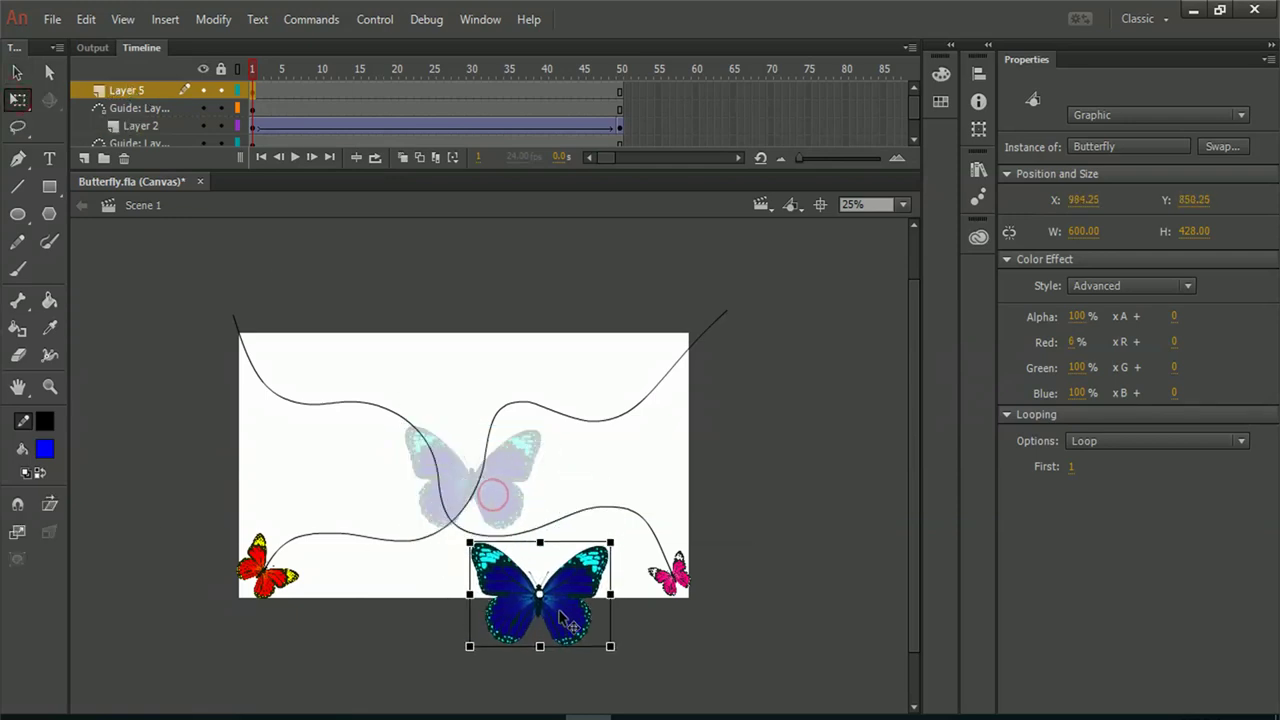
drag(623, 545, 584, 561)
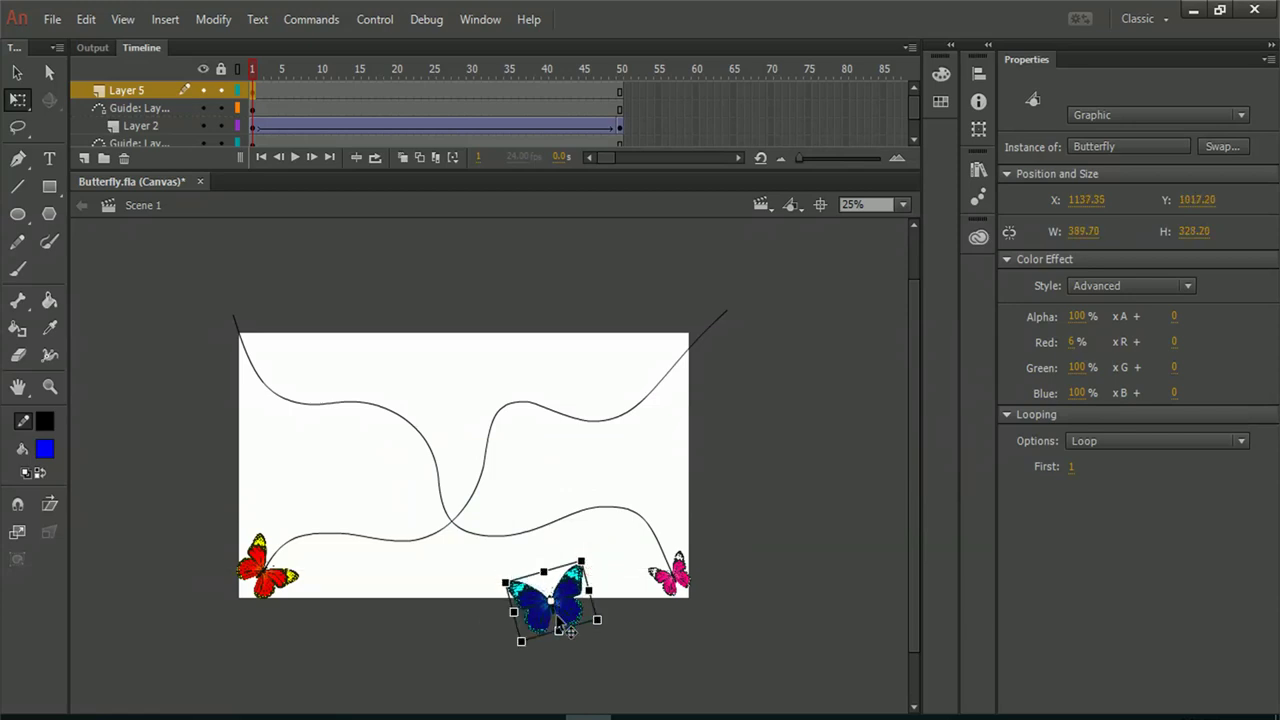
drag(560, 629, 508, 632)
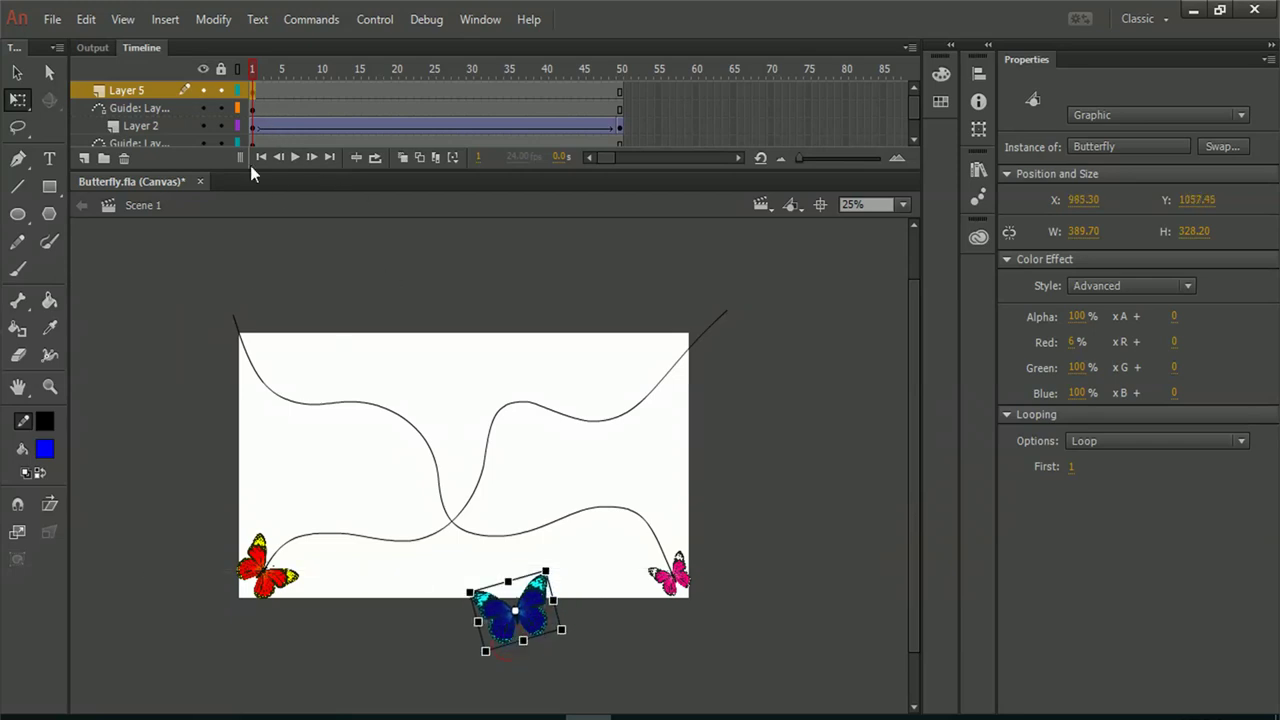
Step: Create a classic tween on Layer 5 with a keyframe at frame 50, where the blue butterfly sits just above the stage's upper edge
right_click(257, 95)
click(305, 108)
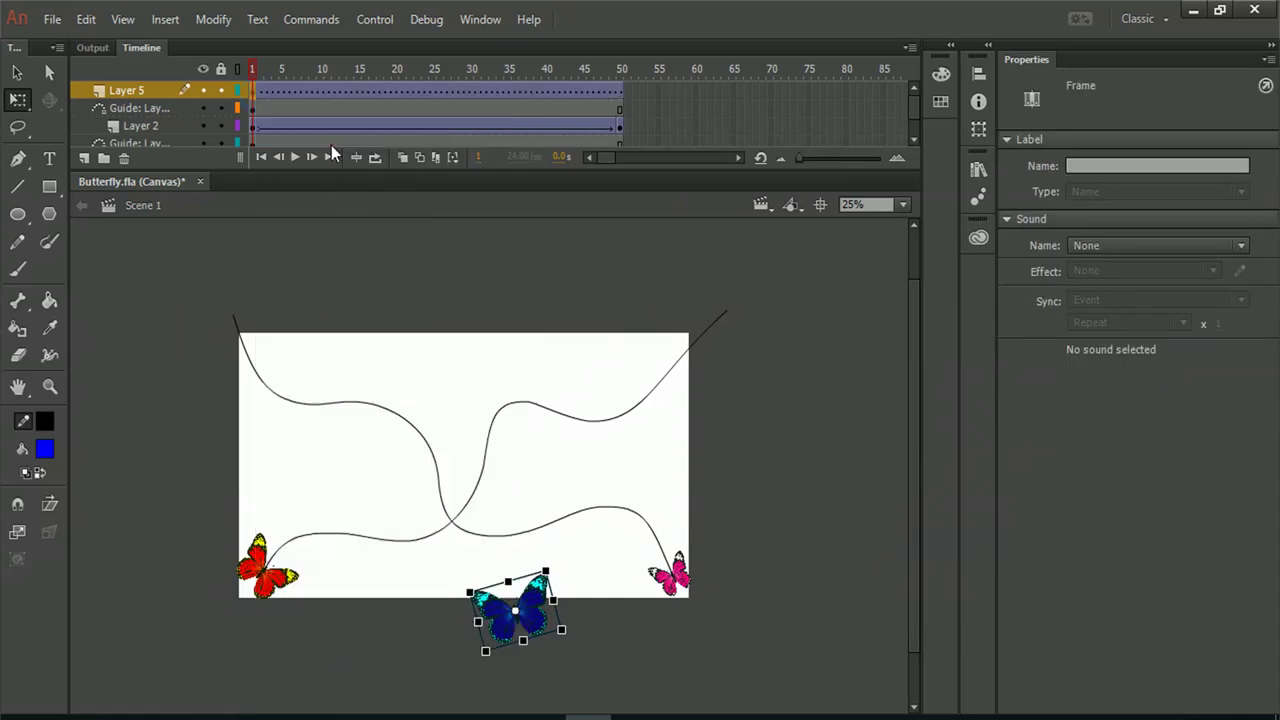
click(621, 91)
right_click(621, 93)
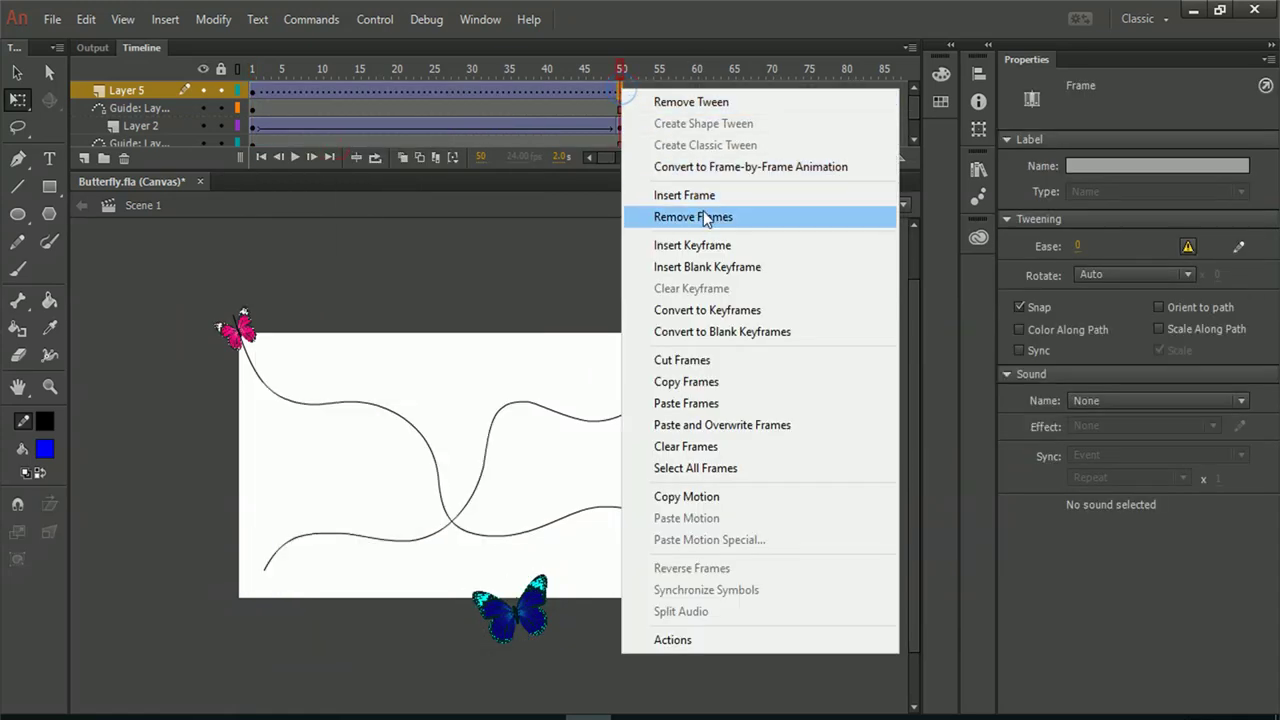
click(716, 247)
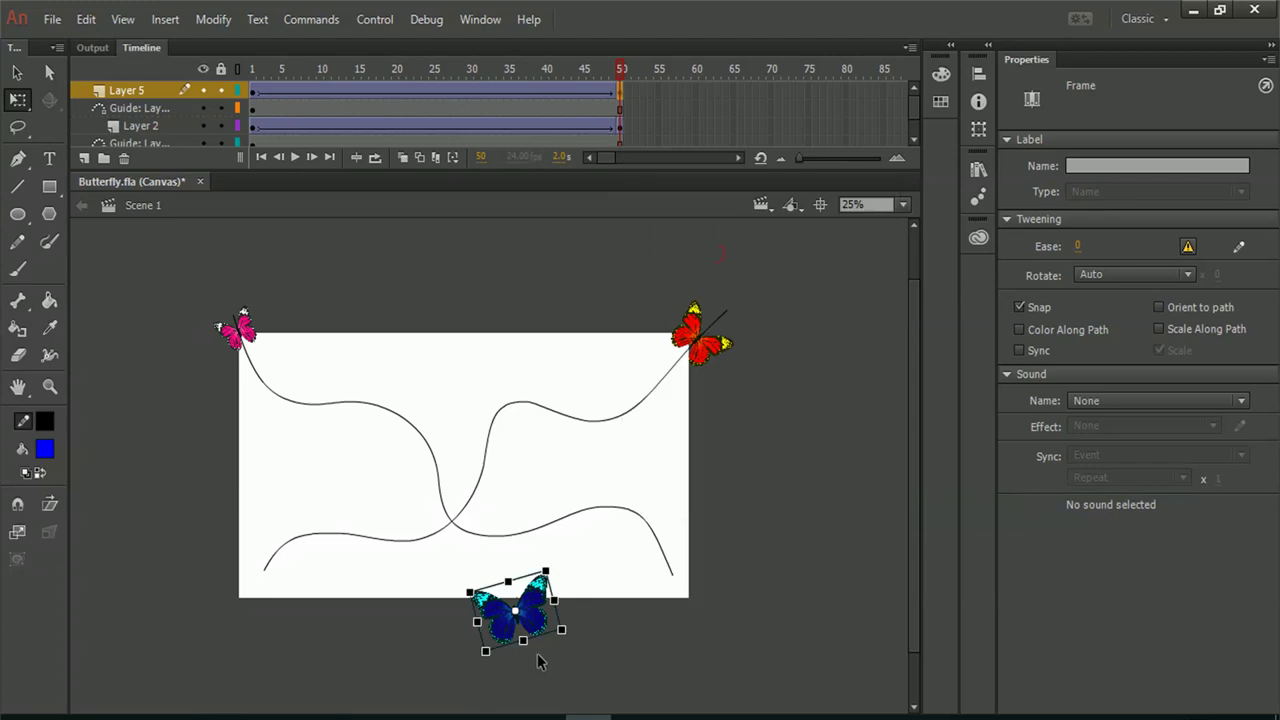
drag(520, 620, 376, 311)
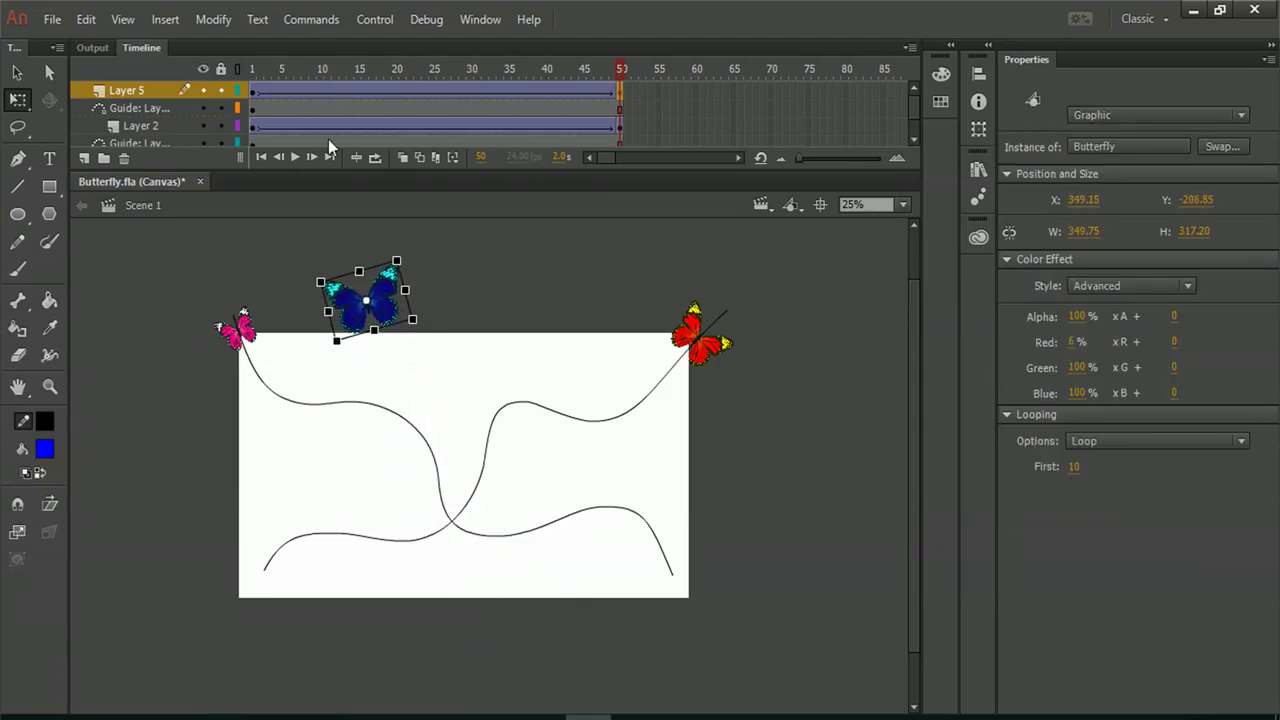
Step: Add a classic motion guide layer to Layer 5
right_click(134, 89)
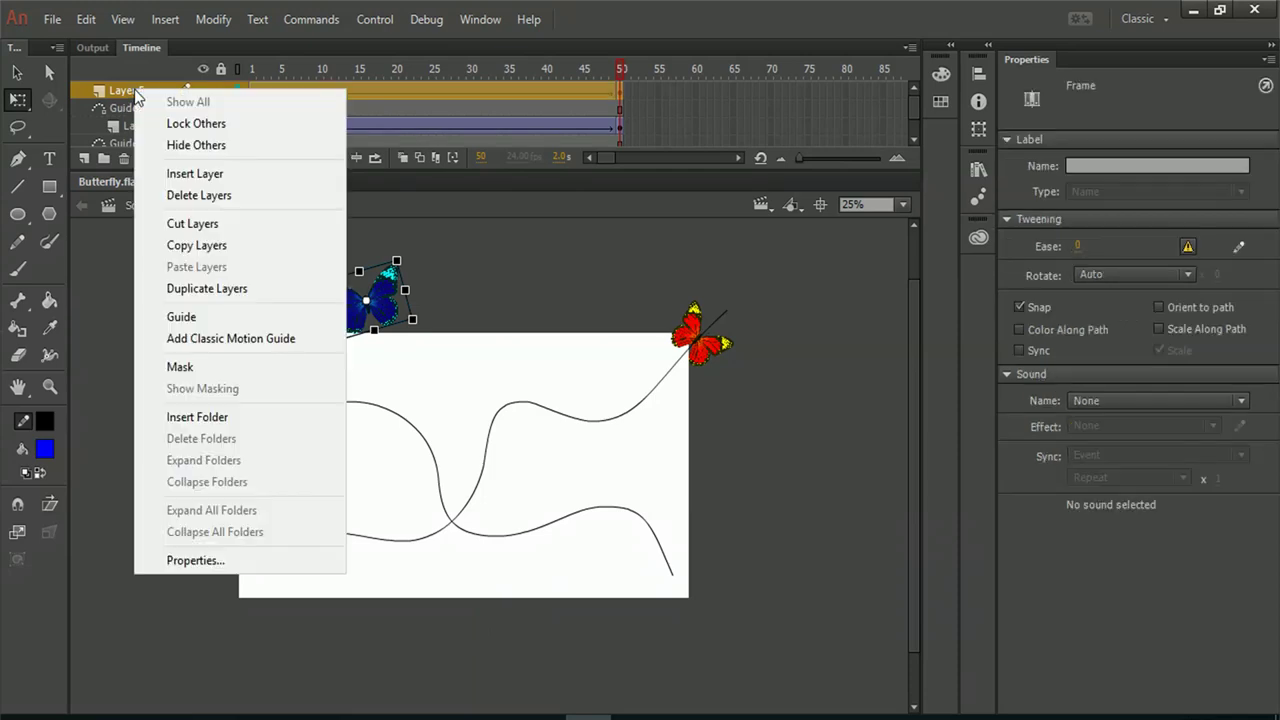
click(228, 337)
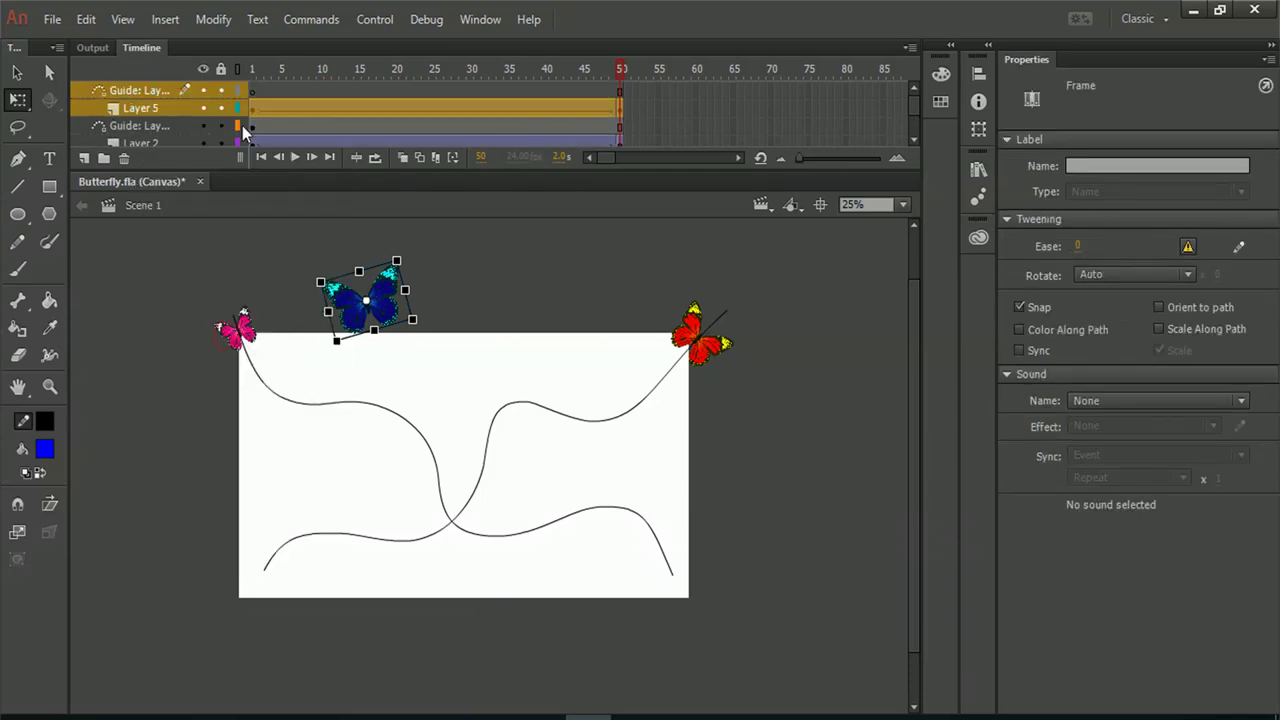
Step: On frame 1 of Layer 5's guide layer, draw a looping pencil path from the blue butterfly up past the stage's upper edge
click(255, 91)
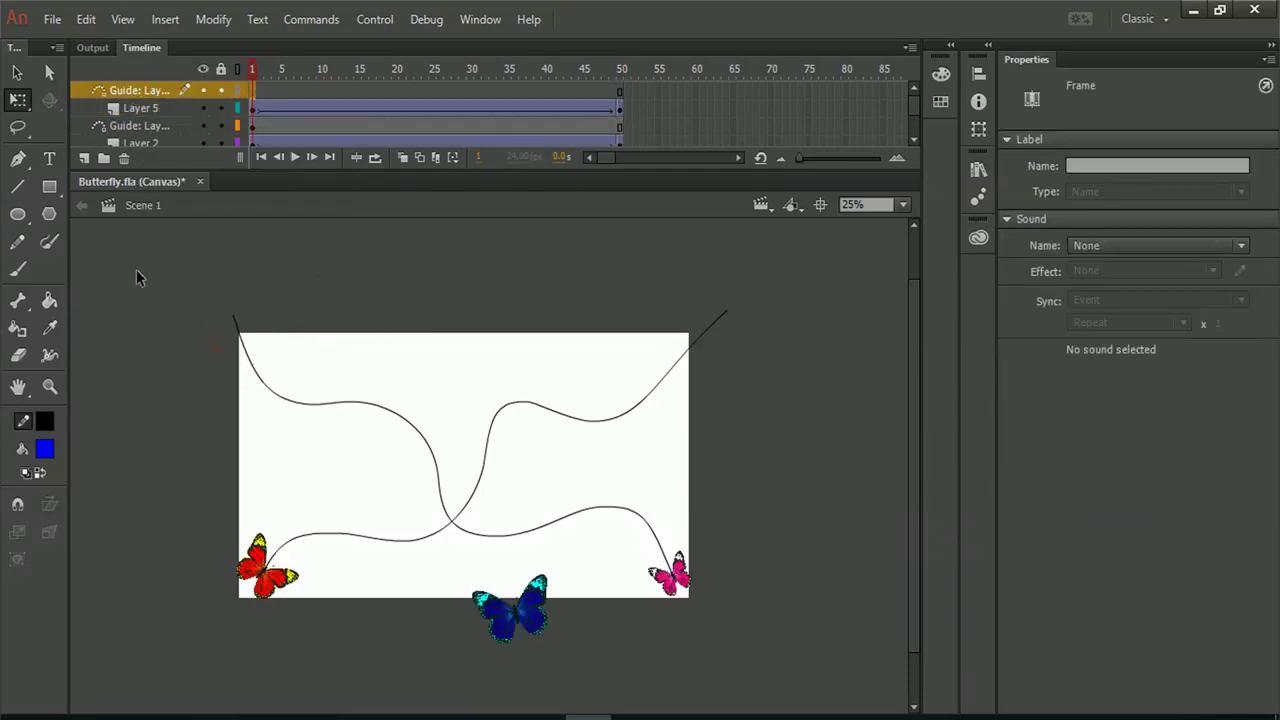
click(17, 241)
mouse_move(518, 590)
mouse_down()
mouse_move(437, 563)
mouse_move(413, 521)
mouse_move(545, 462)
mouse_move(537, 417)
mouse_move(399, 366)
mouse_move(392, 281)
mouse_up()
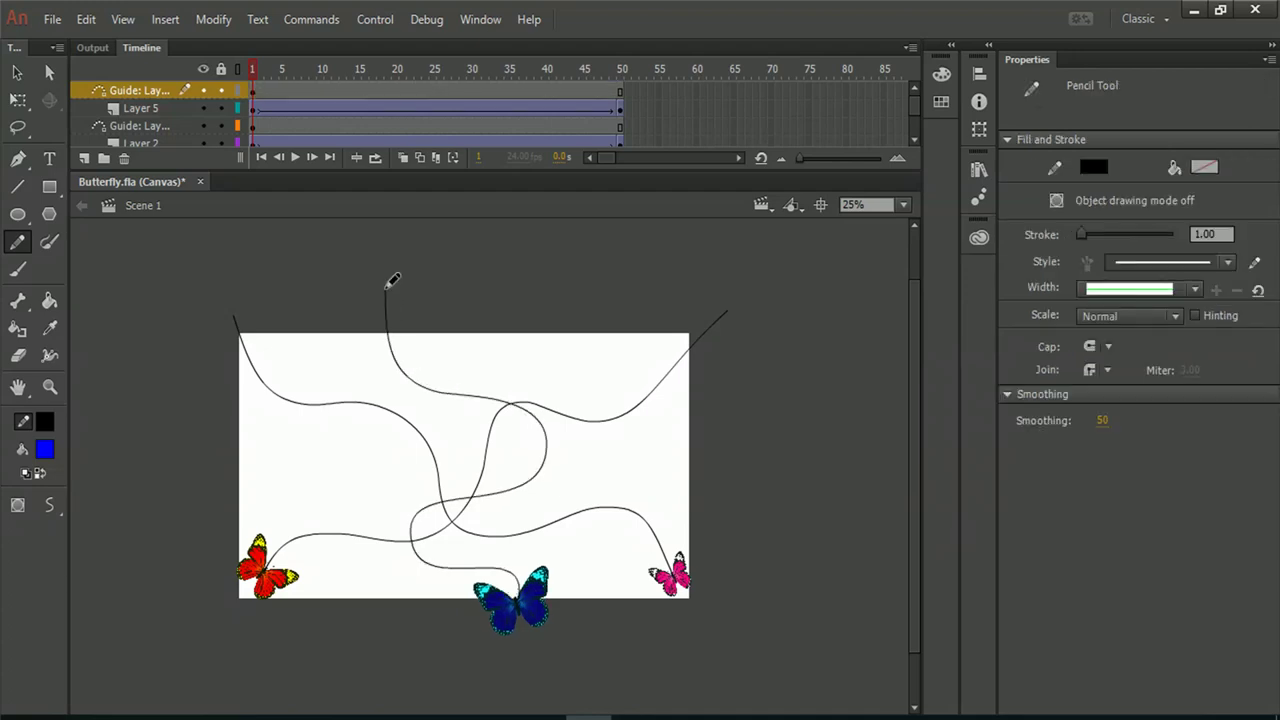
Step: Turn on Sync and Orient to path for the Layer 5 tween and play the animation to preview the blue butterfly's flight
click(257, 109)
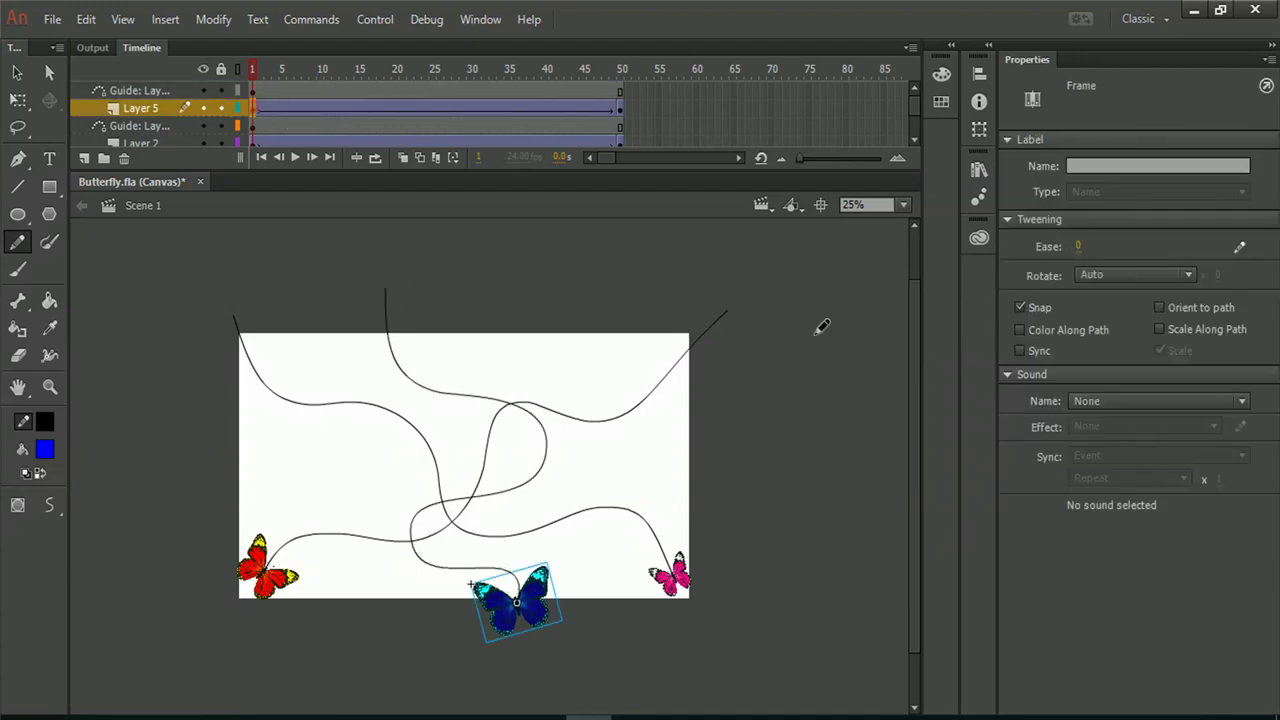
click(1020, 351)
key(Return)
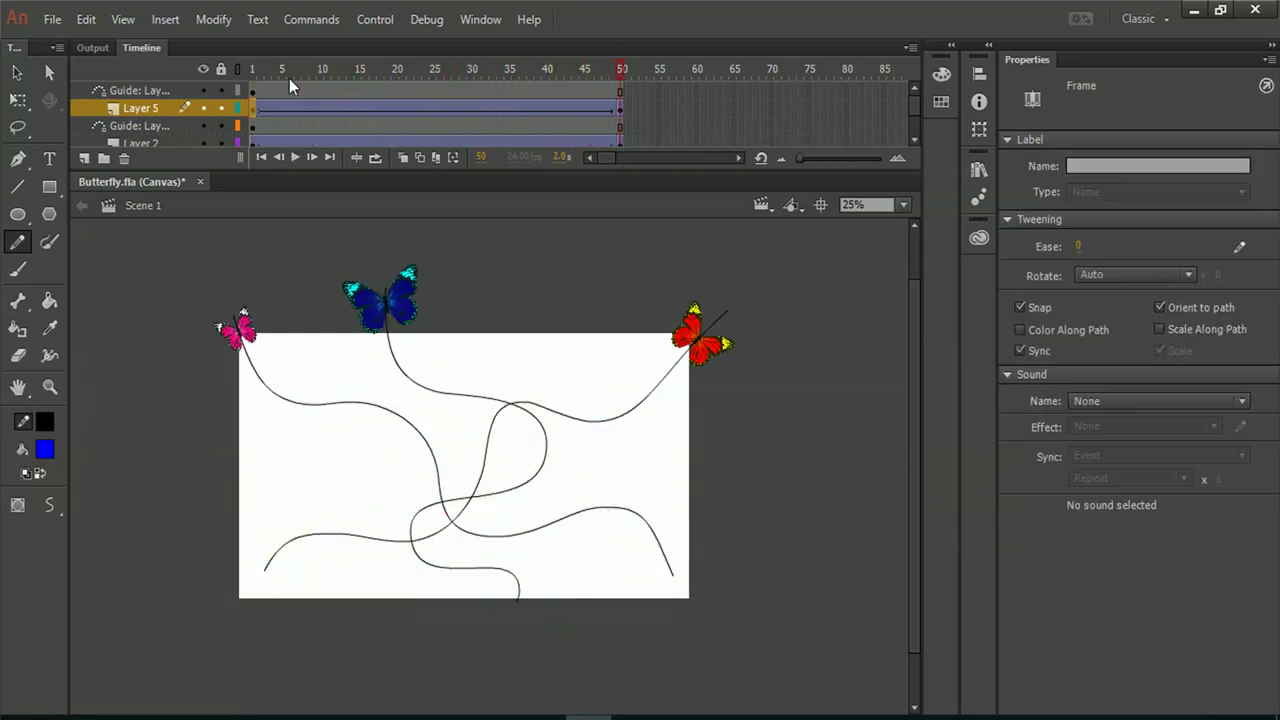
key(Return)
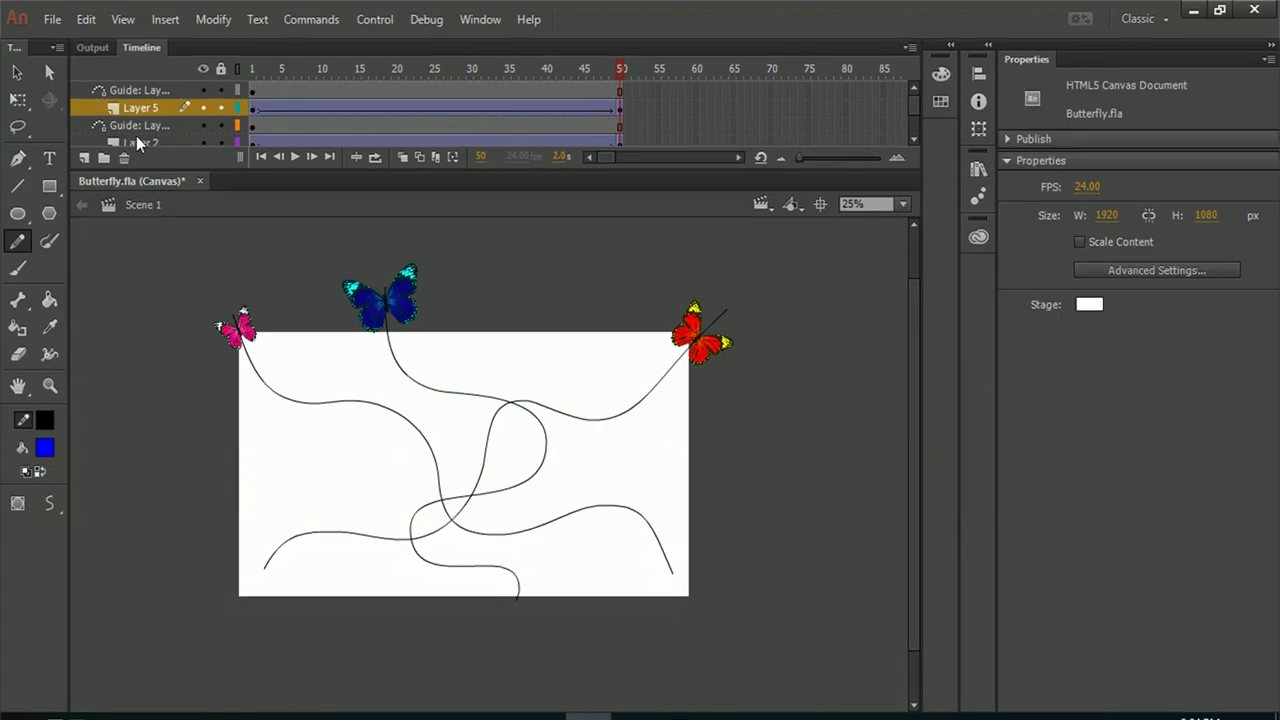
Step: Add a new layer beneath Layer 1 and import the bg image onto its stage
click(84, 157)
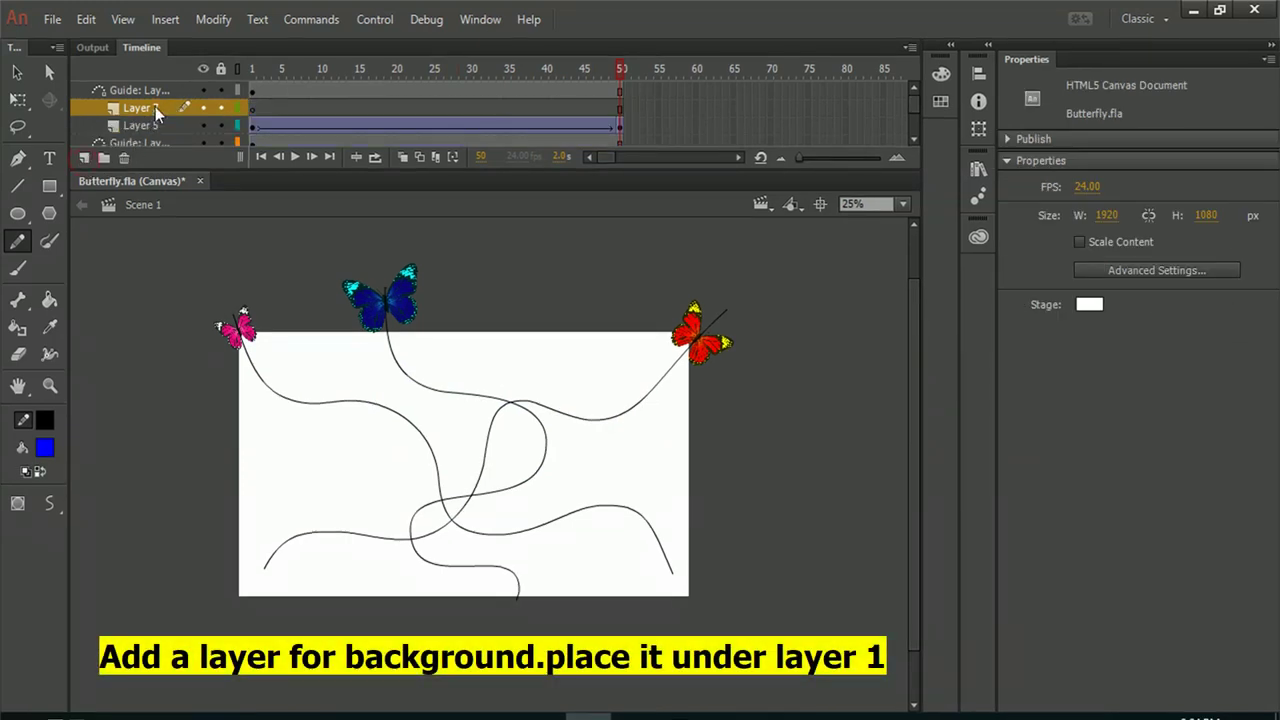
drag(155, 106, 165, 152)
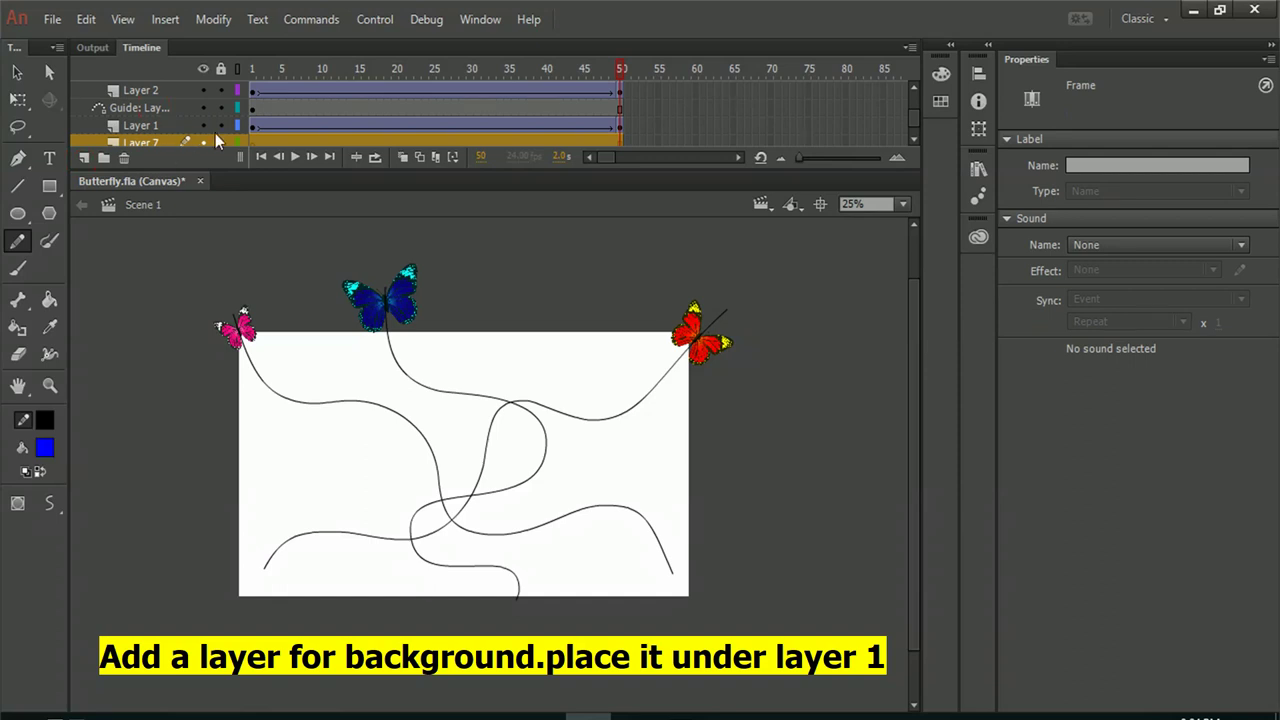
click(52, 20)
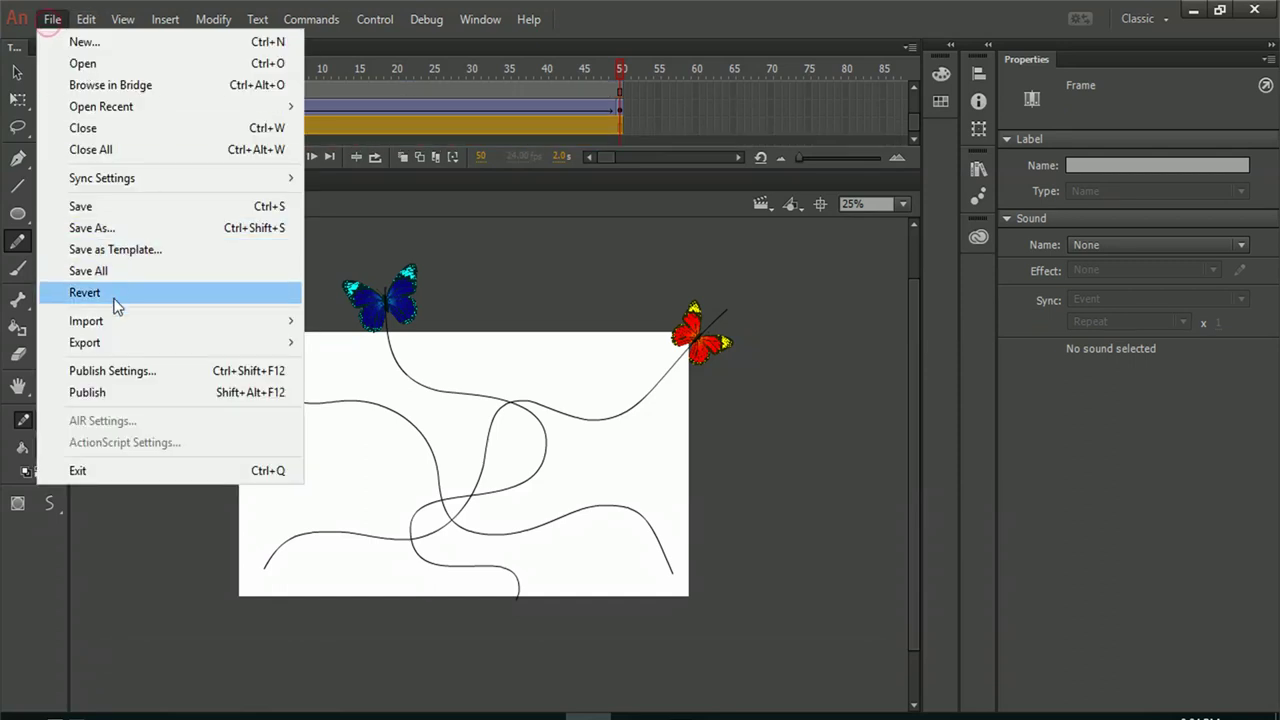
mouse_move(114, 321)
click(327, 318)
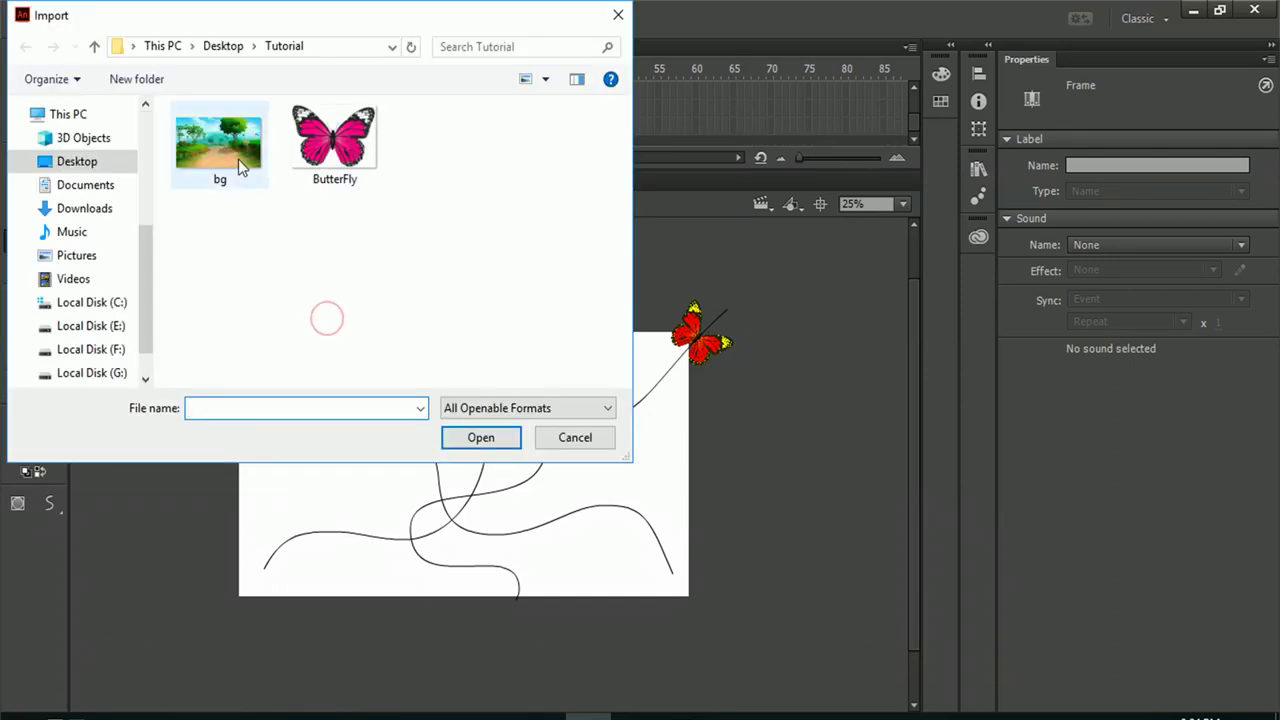
double_click(238, 159)
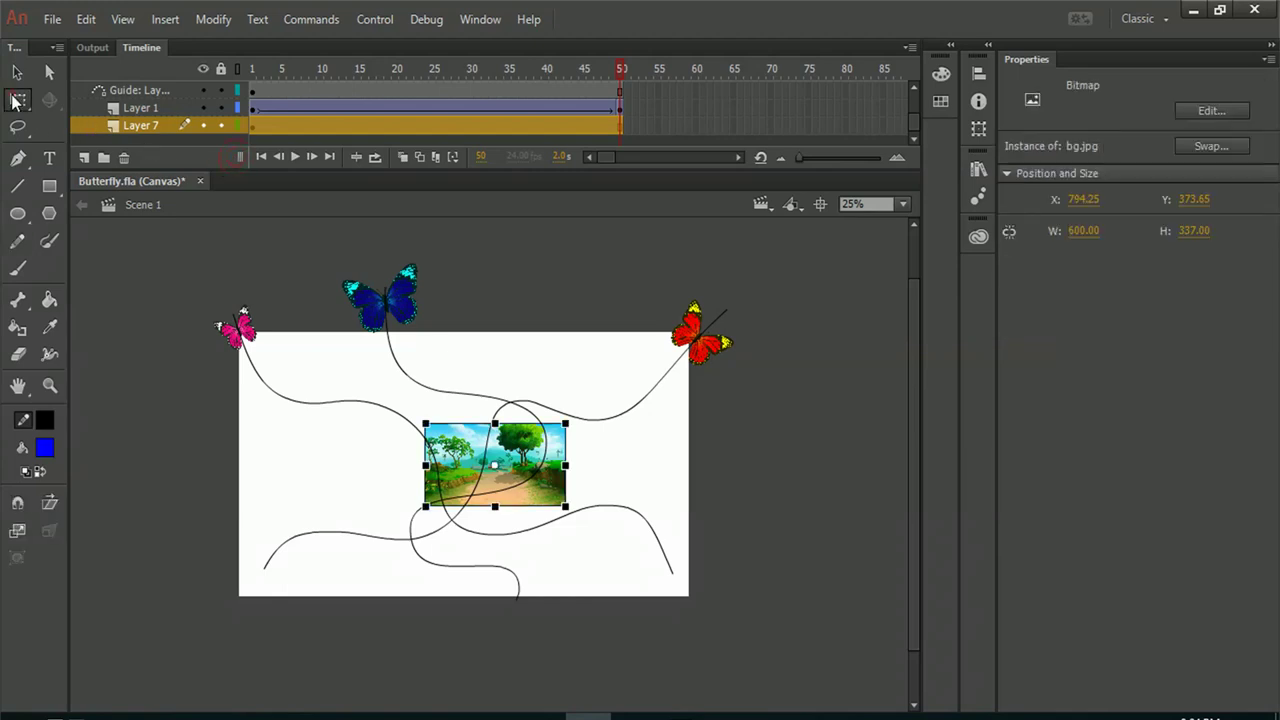
Step: Enlarge the background image to about 1968 px wide, slightly overlapping the stage on every side, and preview the animation from frame 1
drag(566, 506, 719, 603)
drag(645, 553, 609, 560)
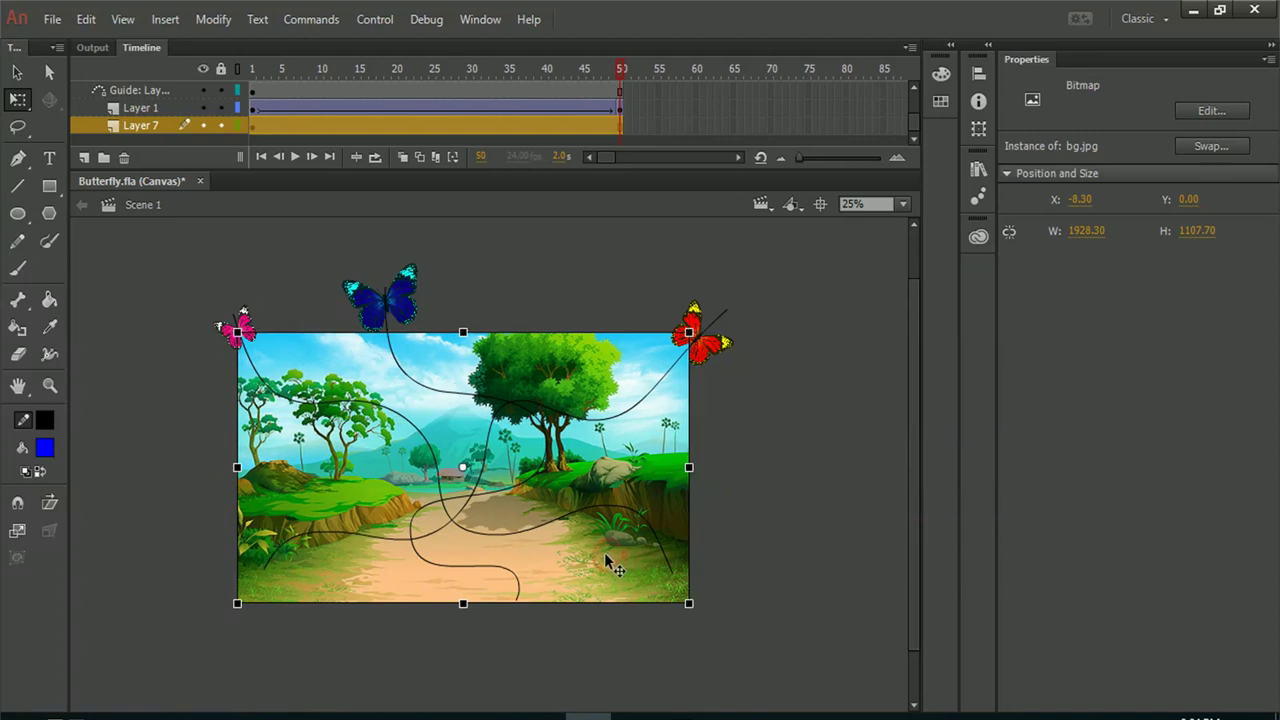
drag(689, 467, 696, 472)
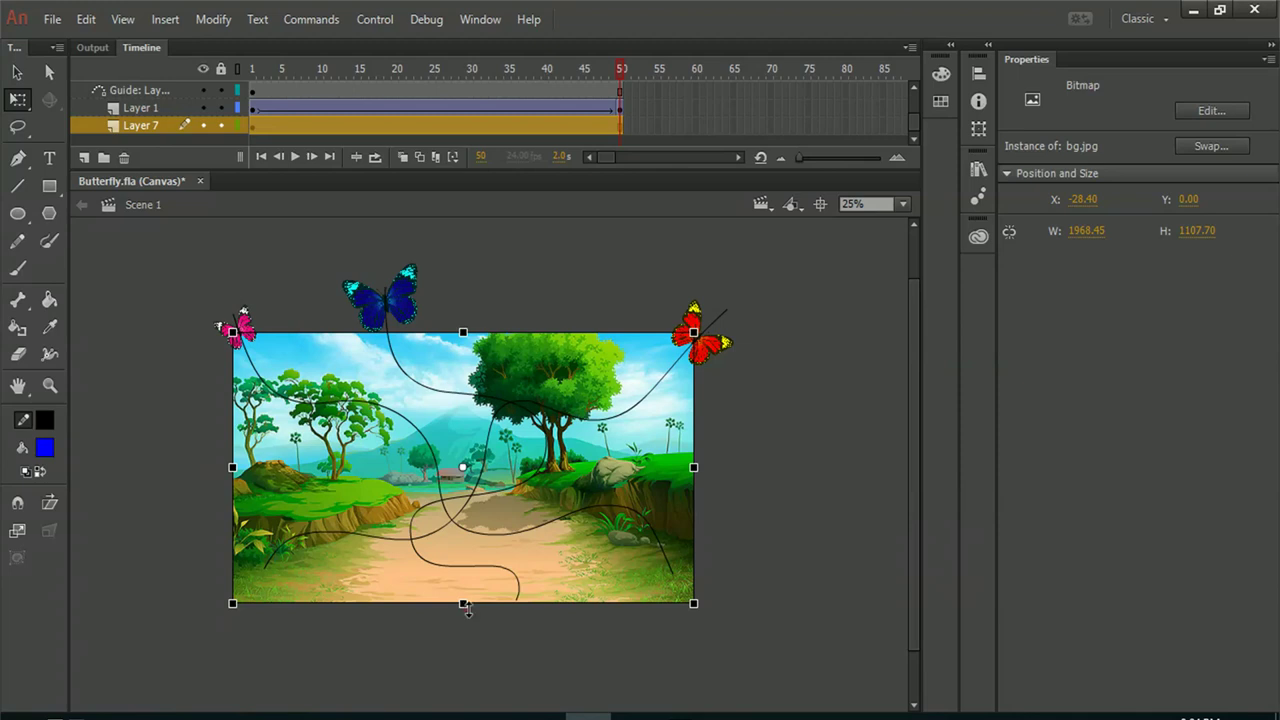
drag(464, 605, 464, 610)
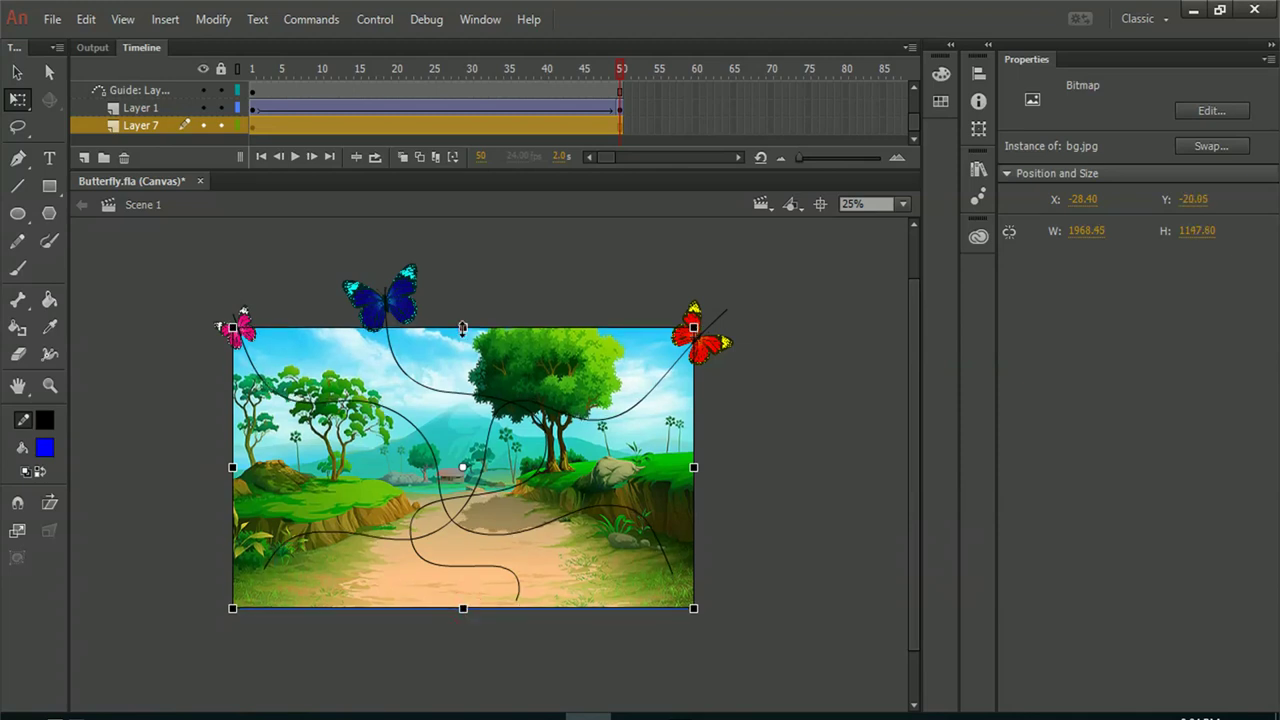
drag(462, 328, 462, 324)
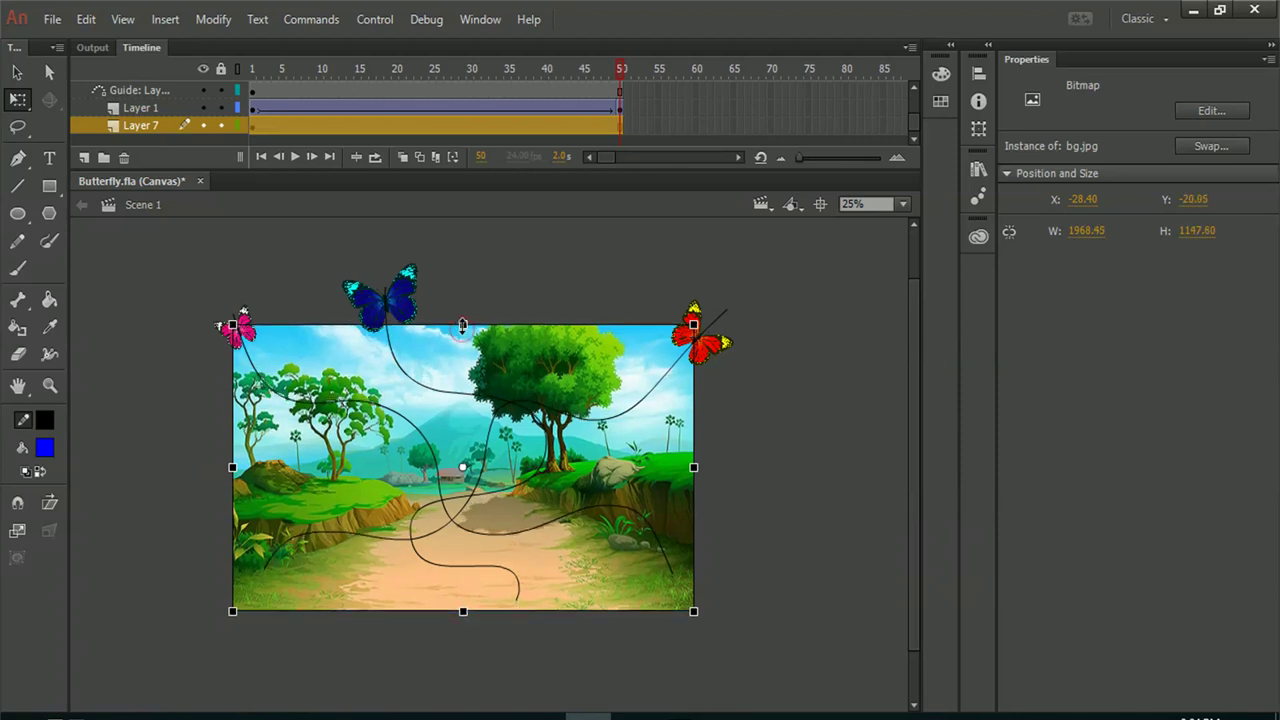
click(249, 70)
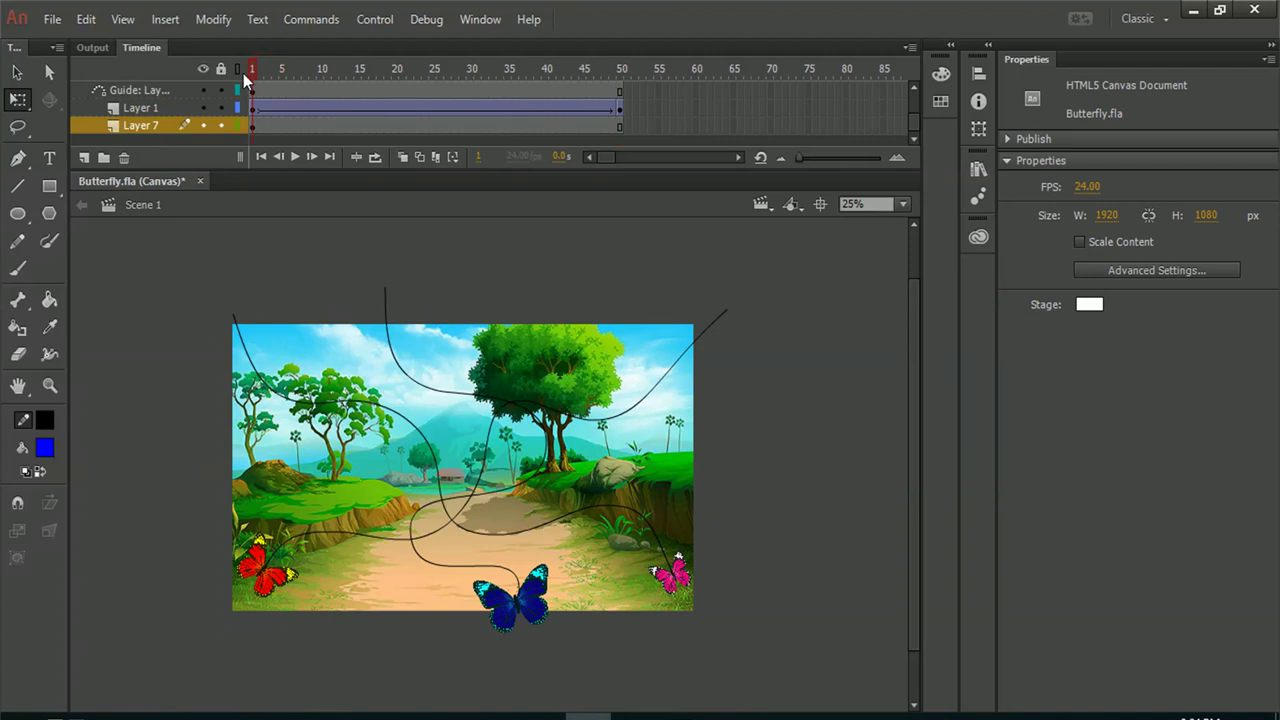
key(Return)
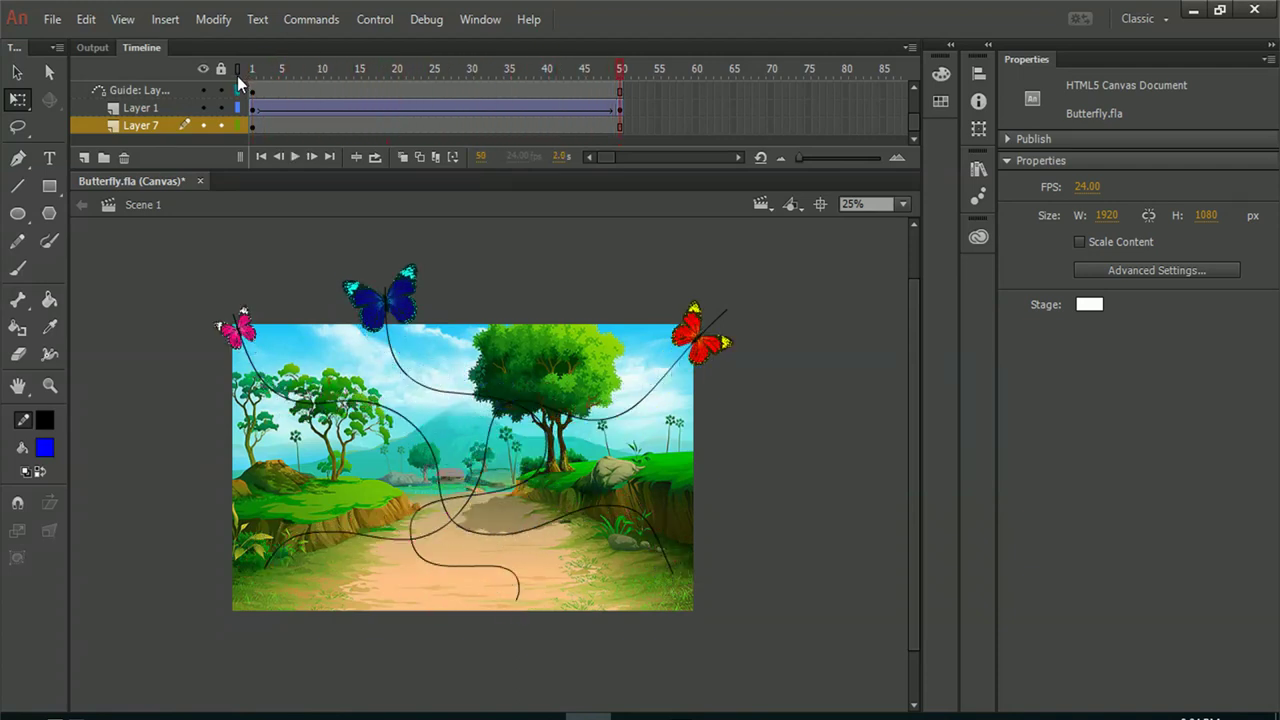
Step: Examine the file formats offered for exporting the animation as a movie, and leave without exporting
click(50, 20)
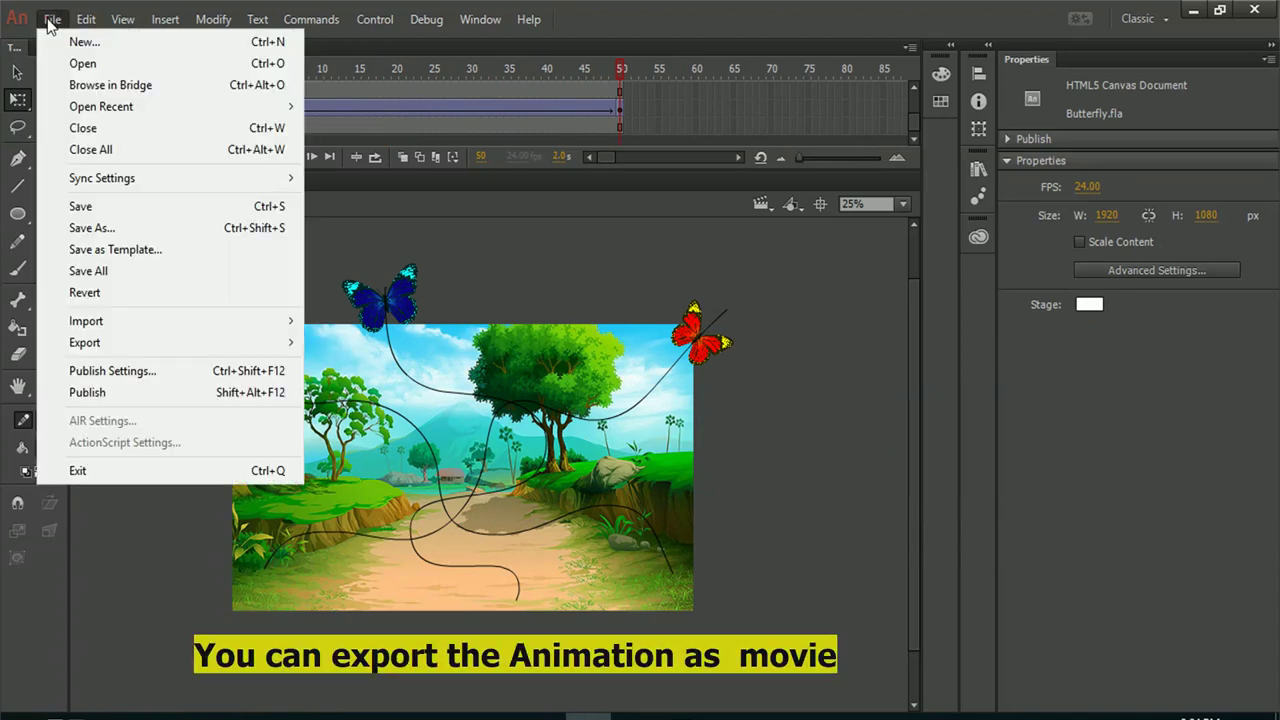
mouse_move(182, 343)
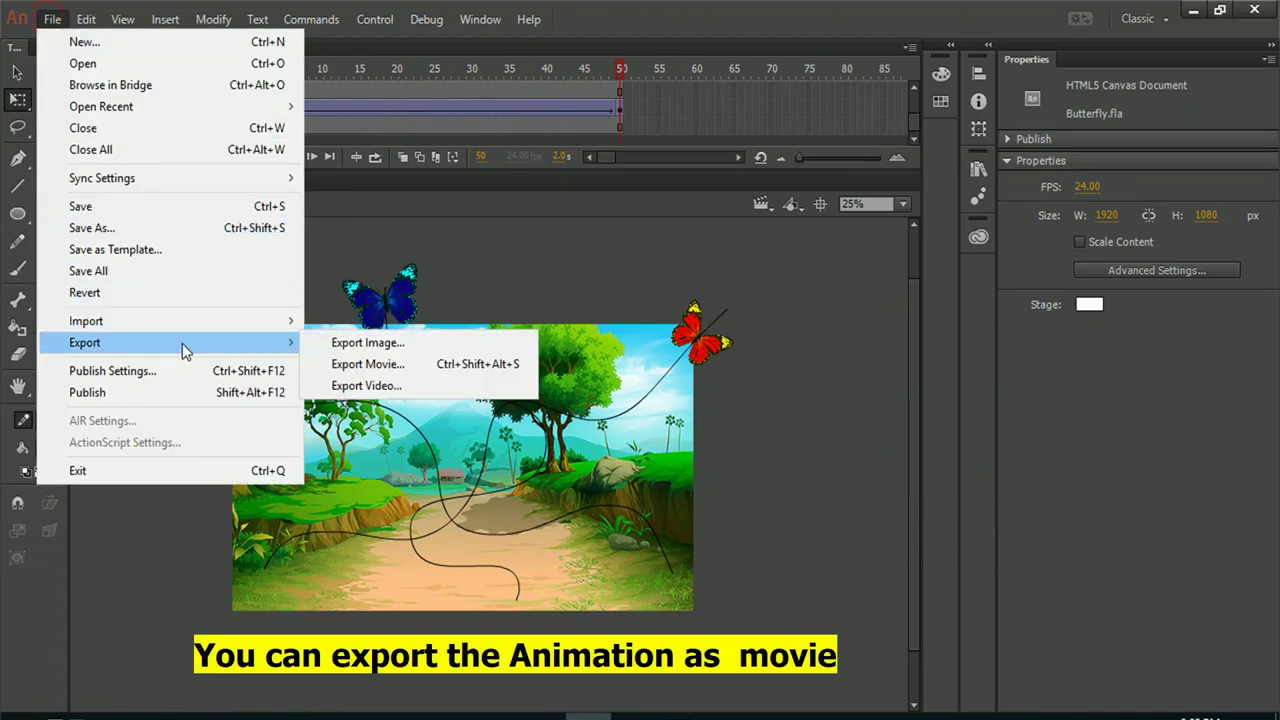
click(368, 364)
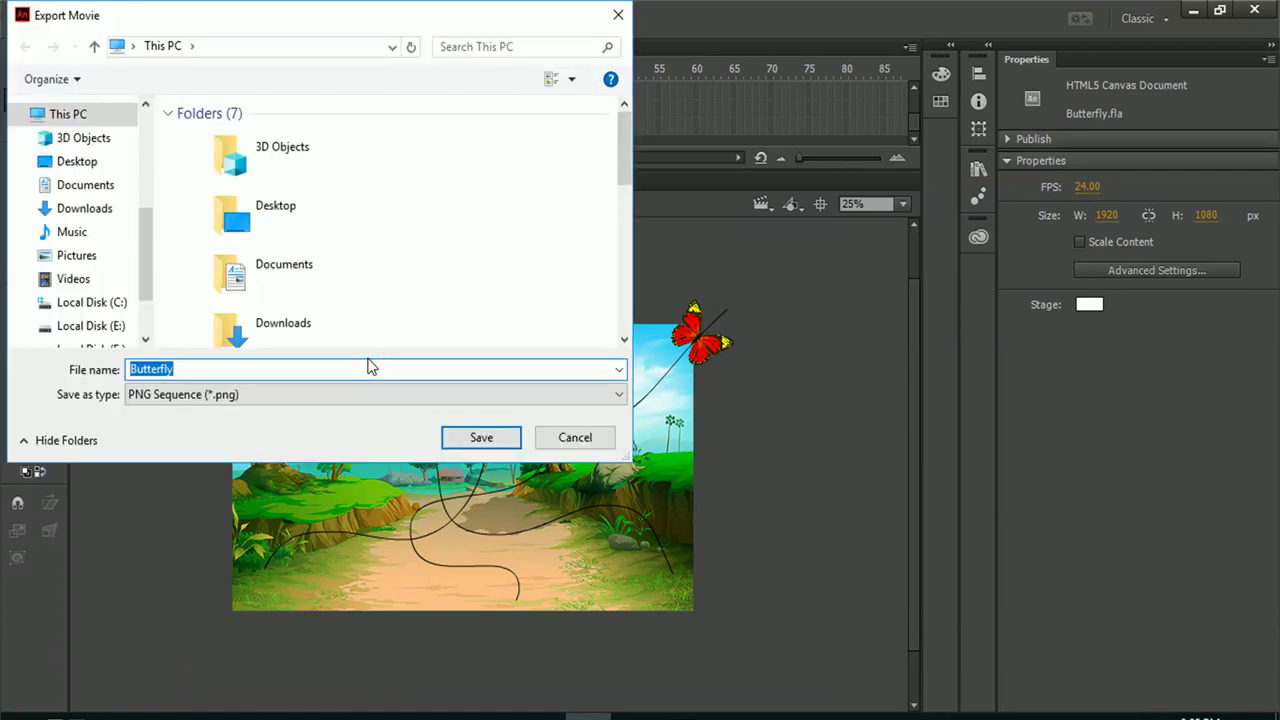
click(351, 394)
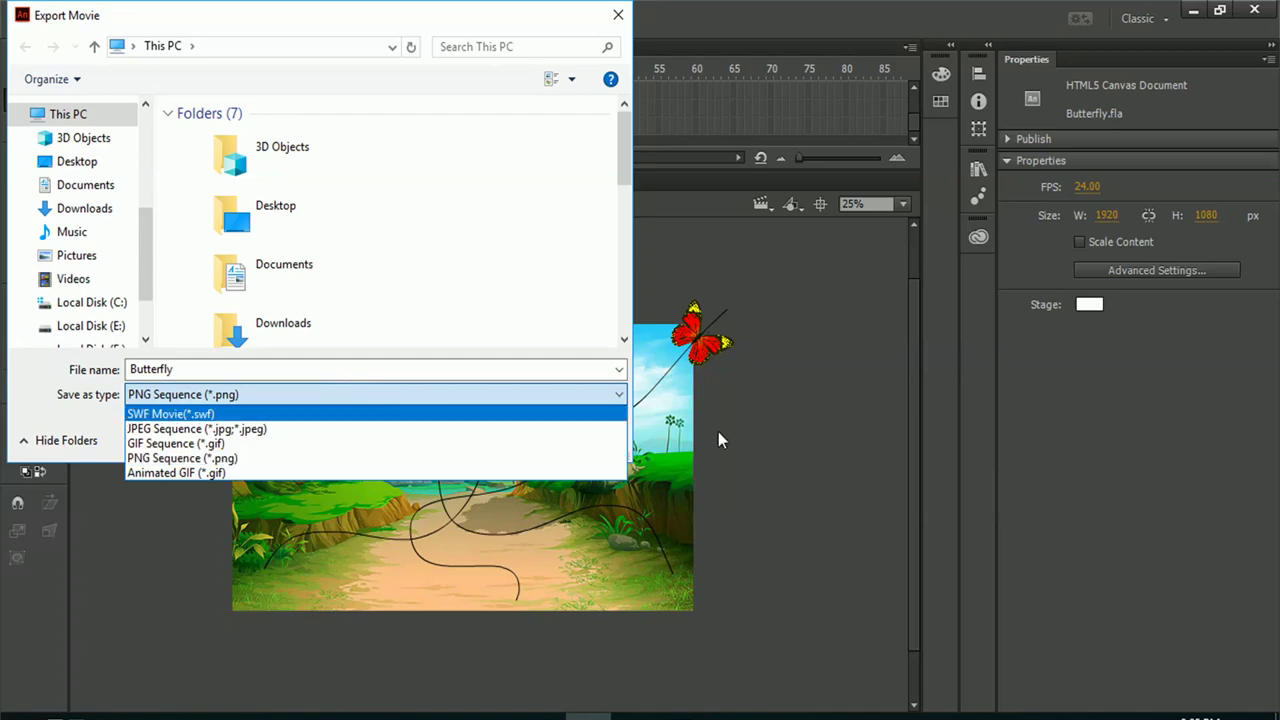
click(856, 460)
click(574, 437)
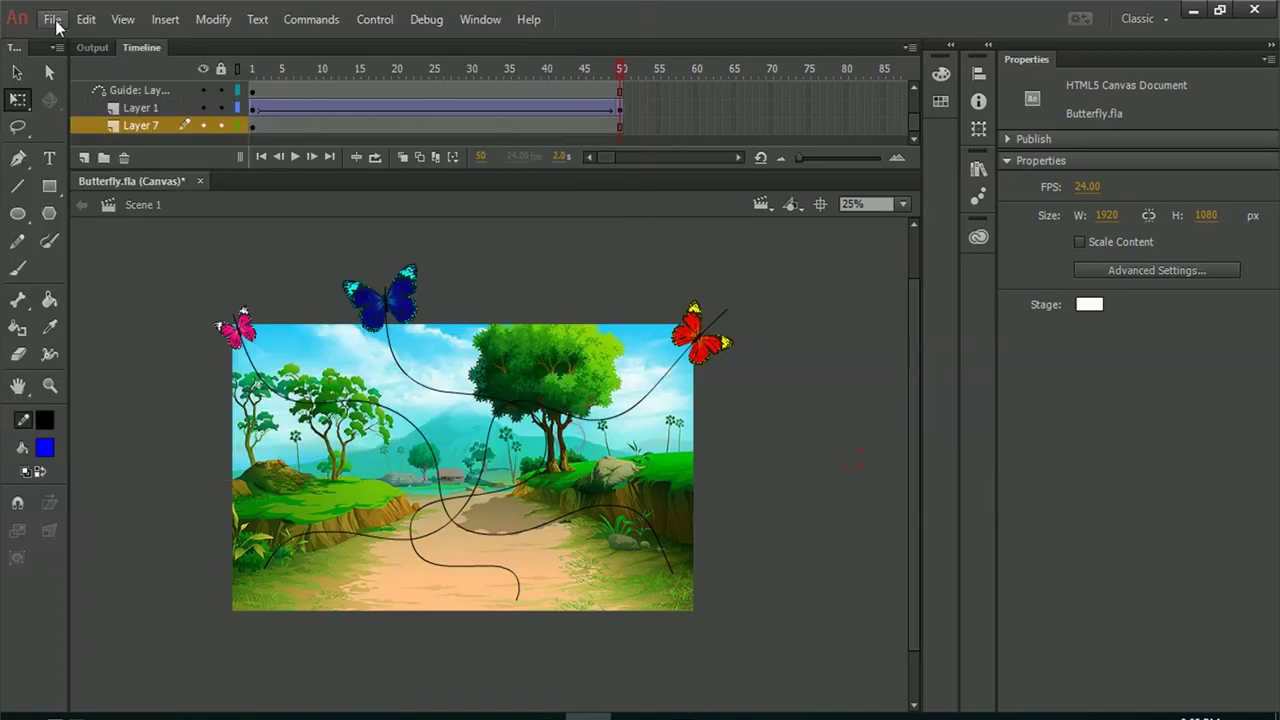
Step: Export the animation as the video Butterfly.mov on the desktop at 1920 by 1080 px, stopping when the last frame is reached
click(52, 20)
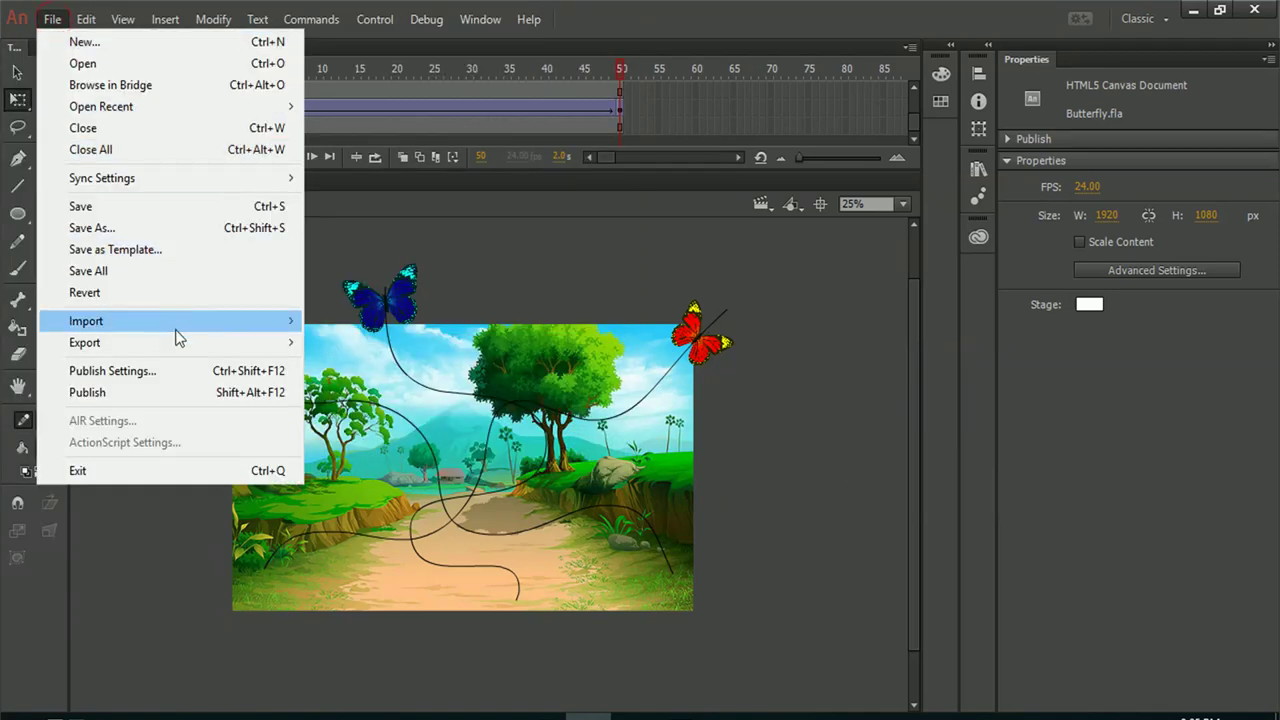
mouse_move(175, 340)
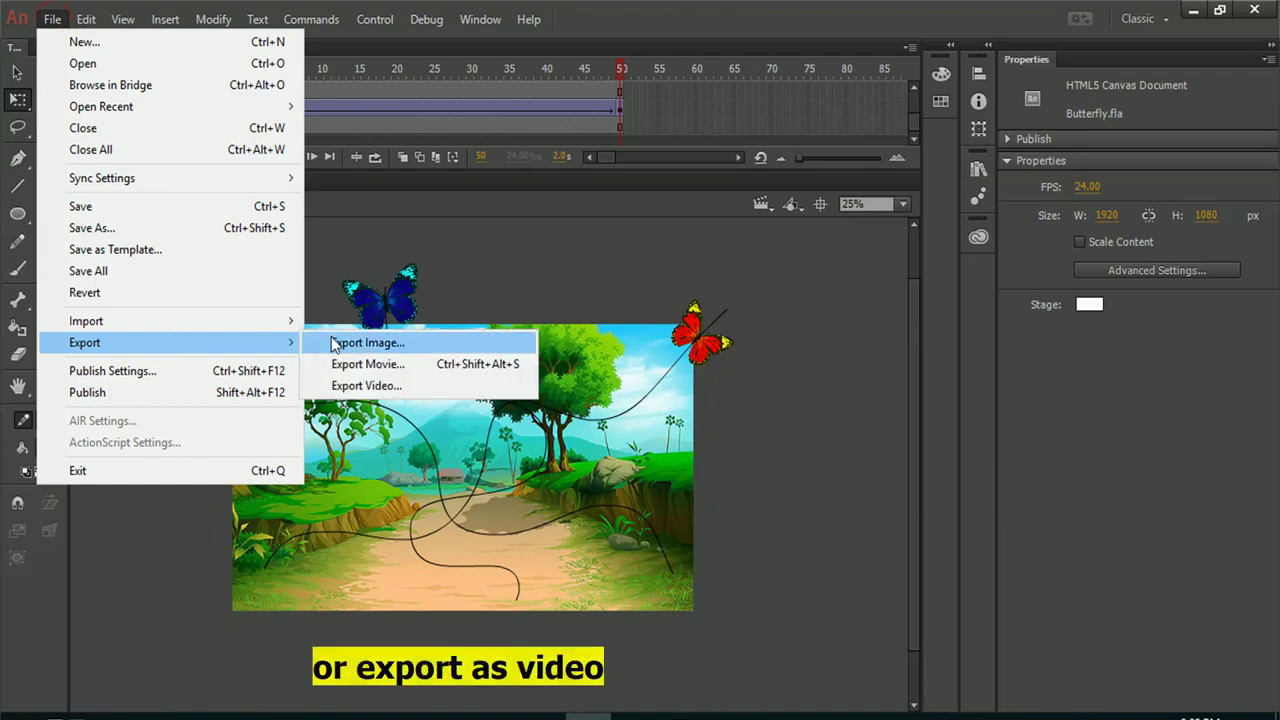
click(366, 386)
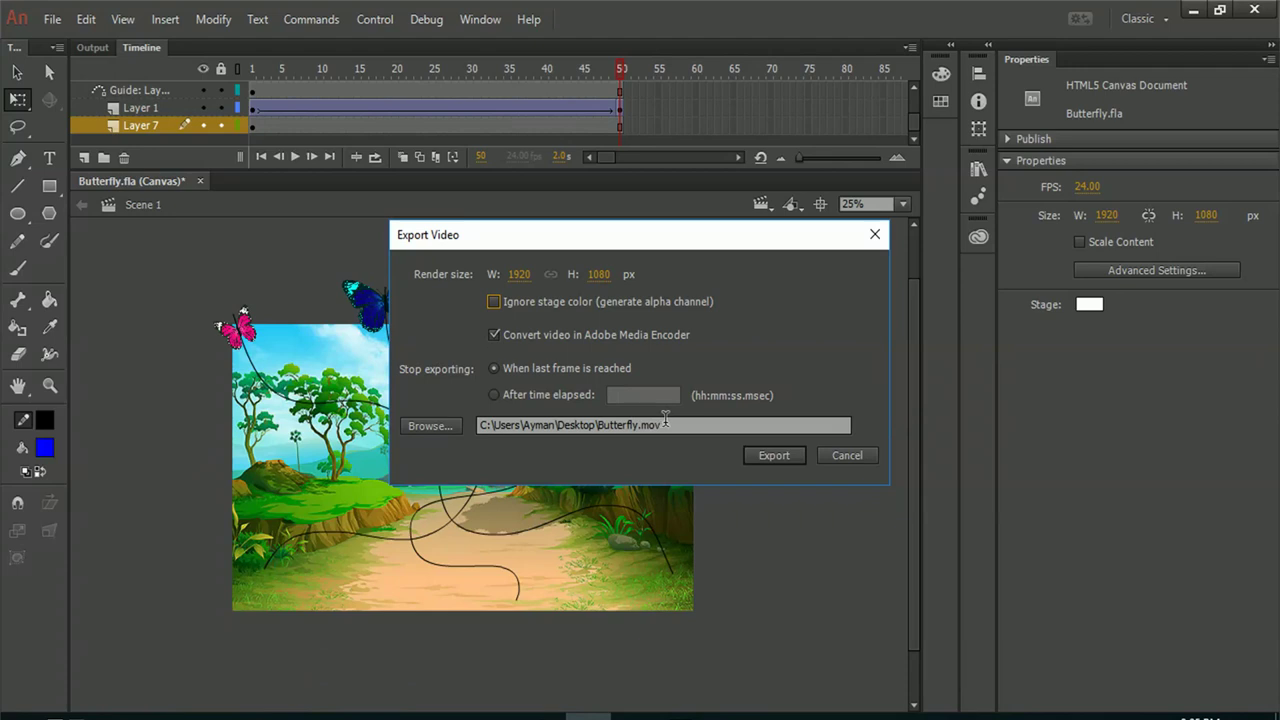
click(773, 455)
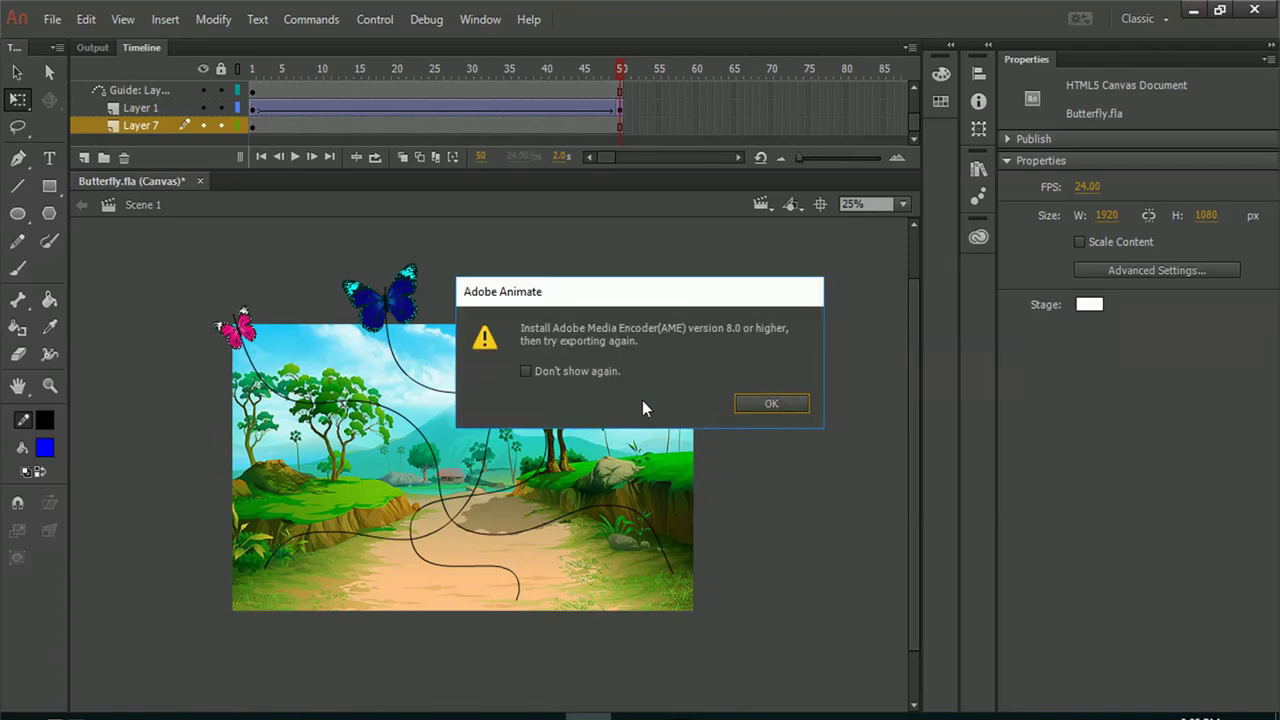
click(745, 404)
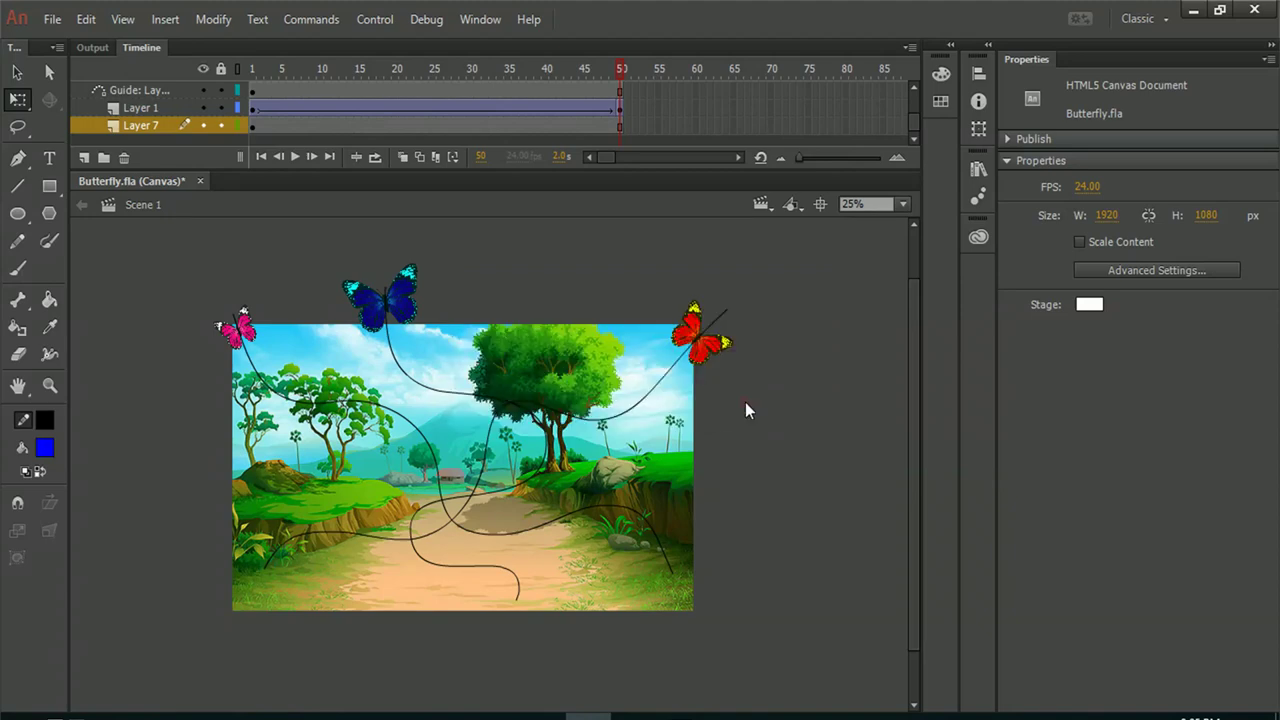
Step: Switch to the desktop, open the exported Butterfly video in QuickTime Player and play it back
click(1195, 11)
right_click(177, 245)
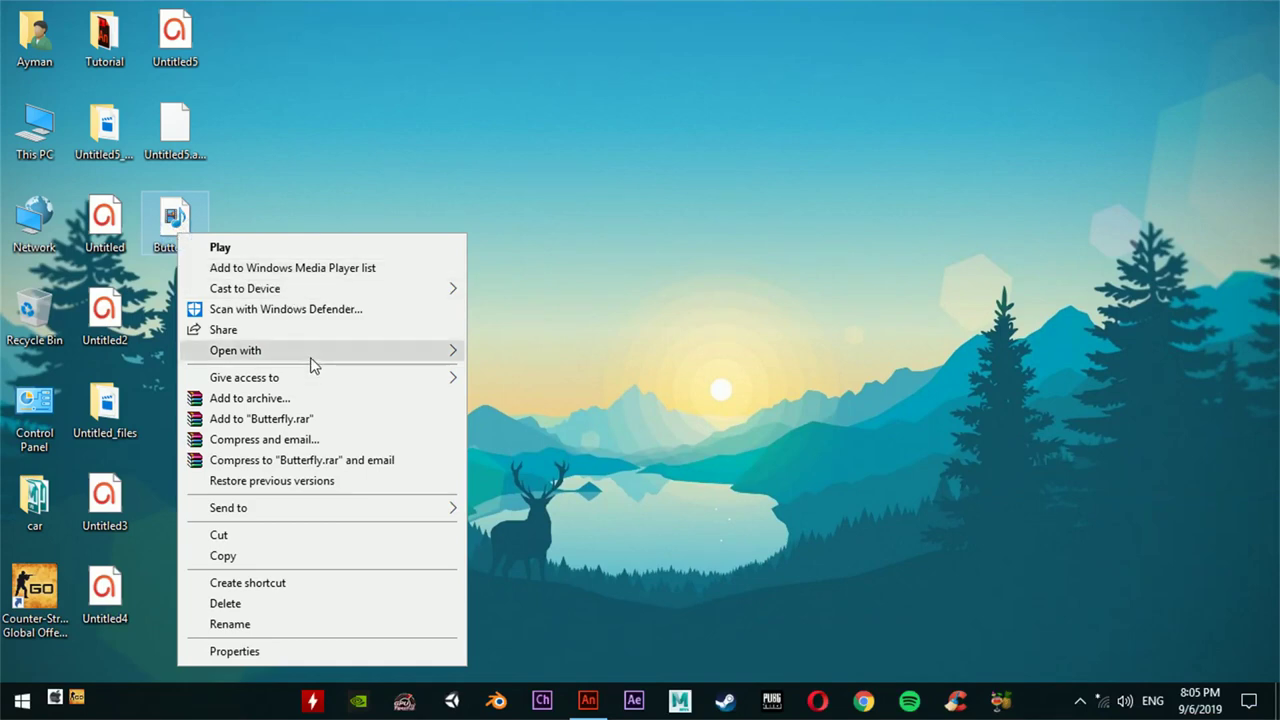
mouse_move(313, 363)
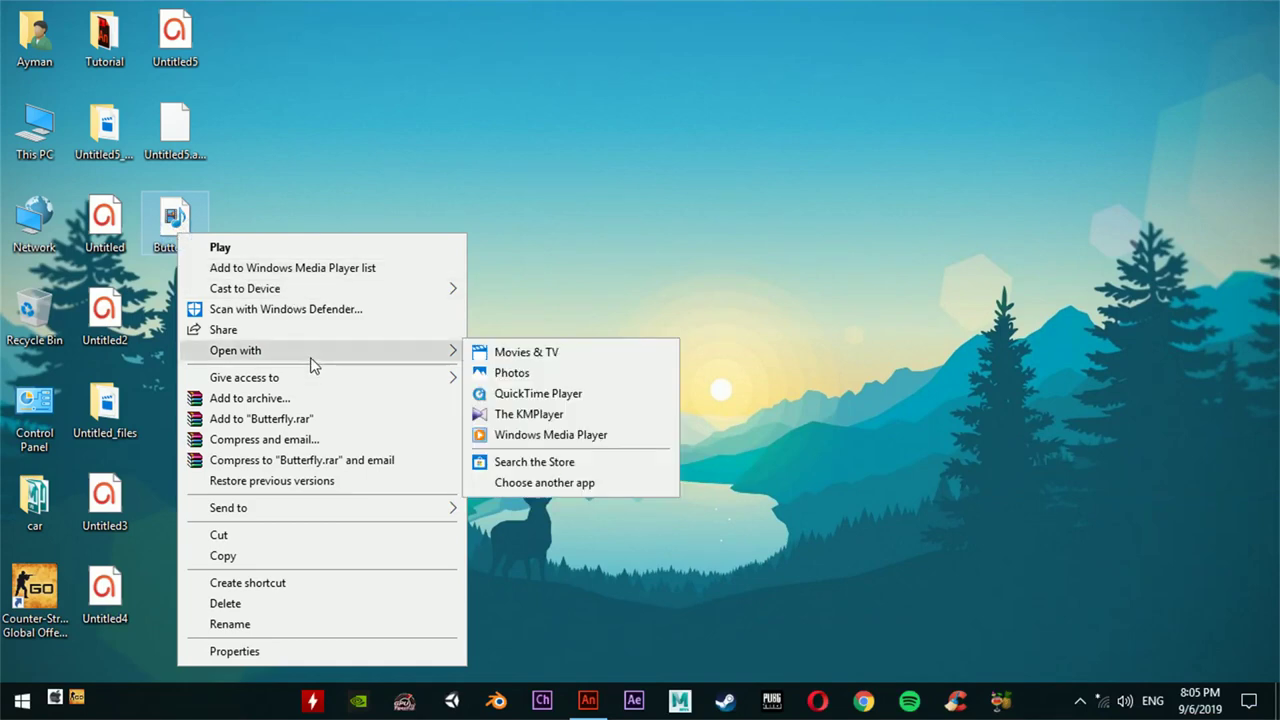
click(533, 397)
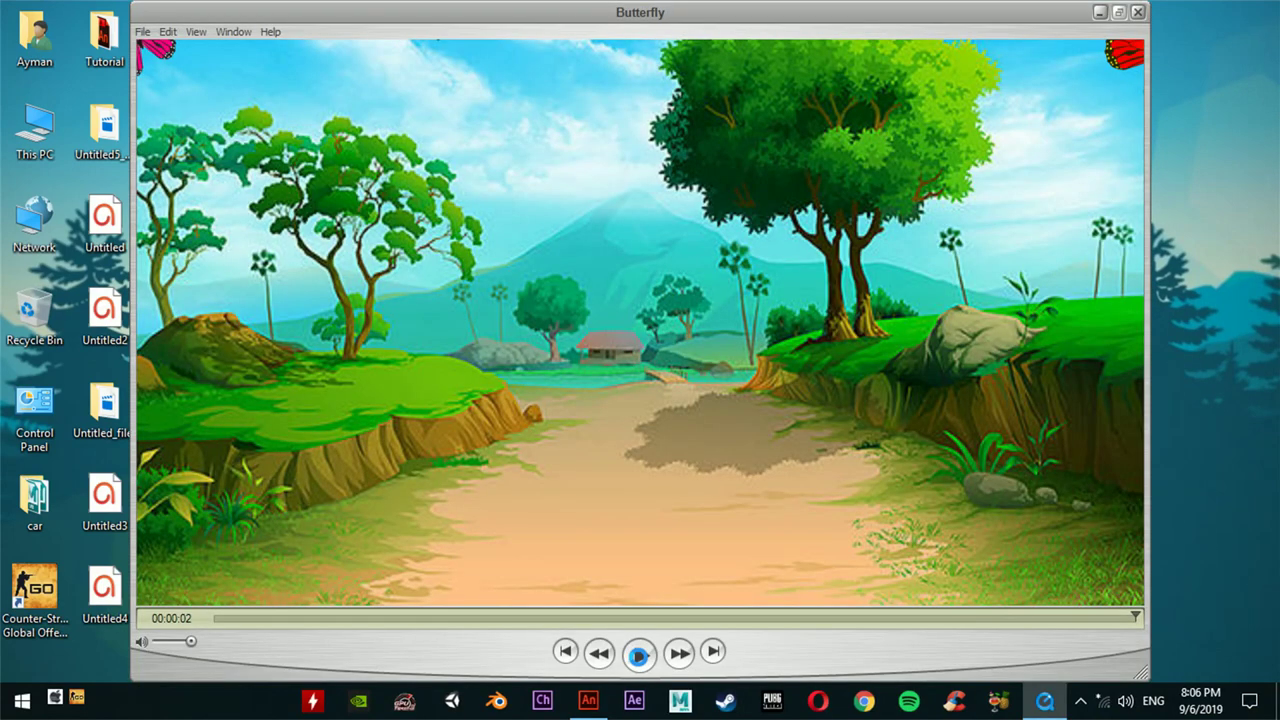
key(space)
key(space)
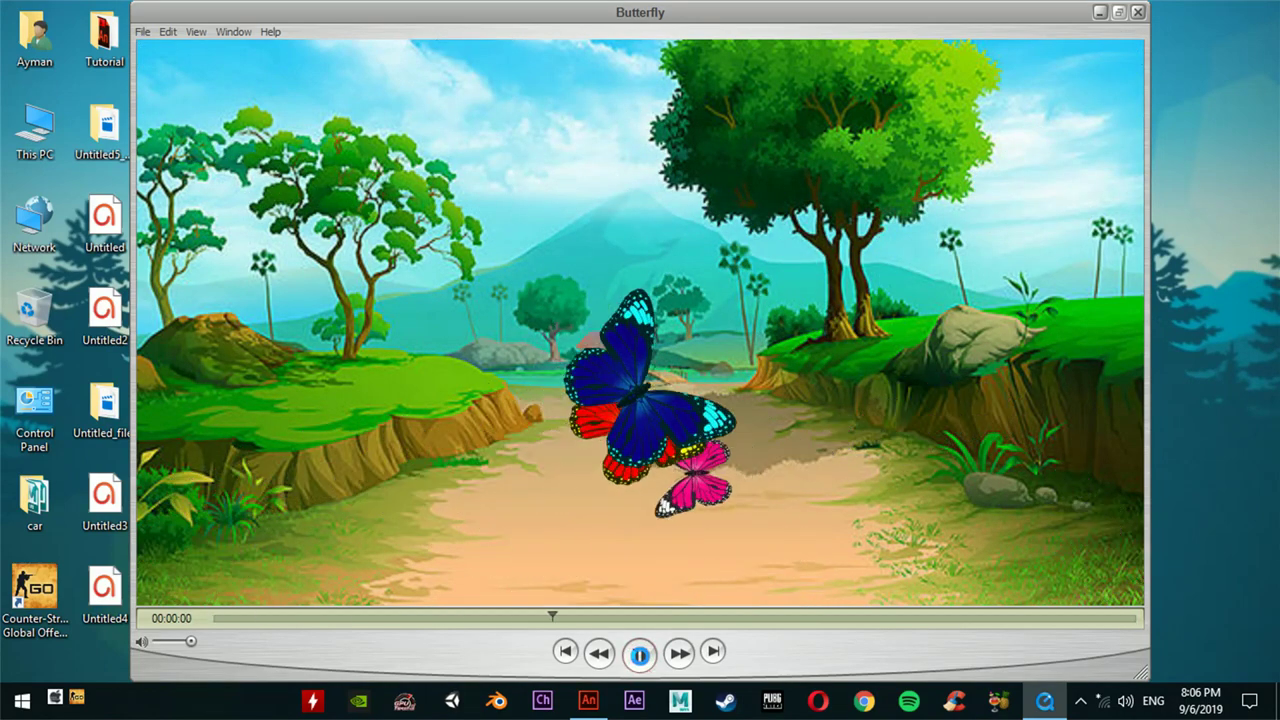